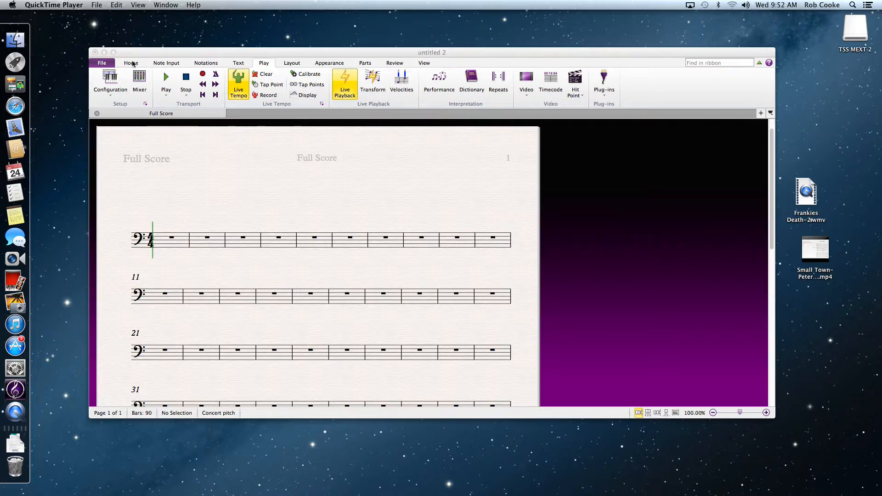
- Add the video Mr. Bean.mov to the score
drag(159, 55, 154, 75)
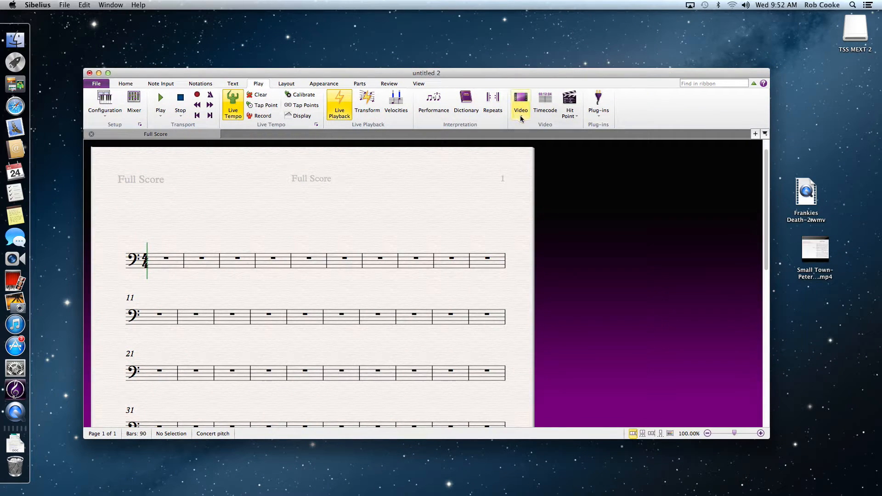
click(525, 118)
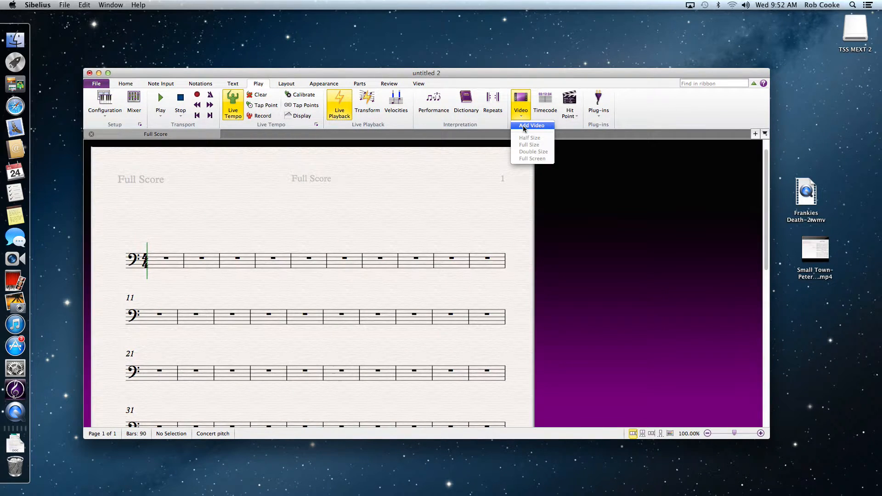
click(523, 125)
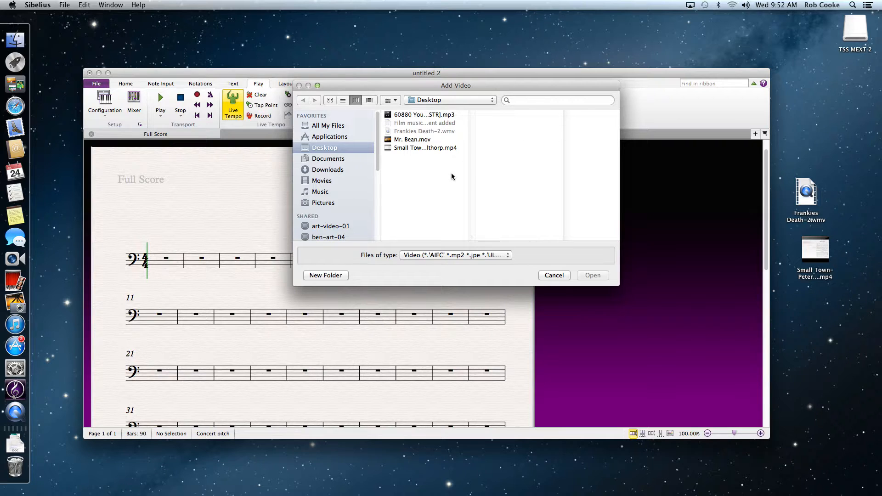
double_click(409, 139)
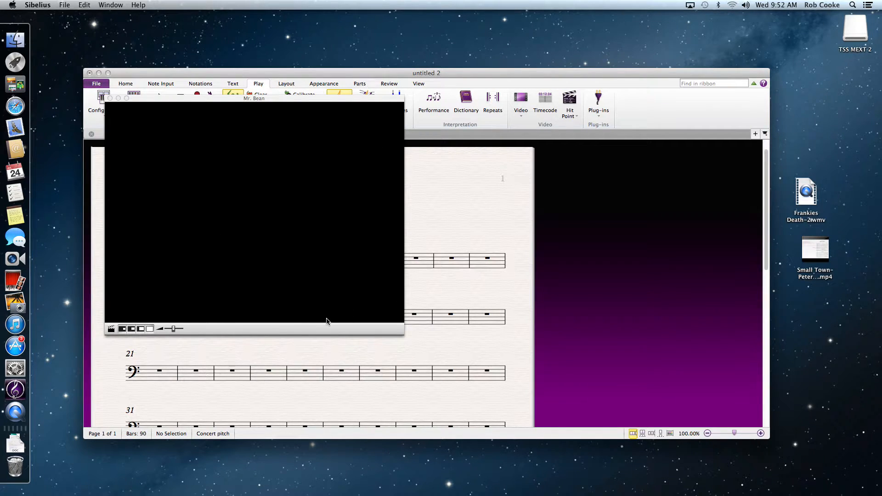
- Switch the video window through its different display sizes
click(123, 330)
click(131, 163)
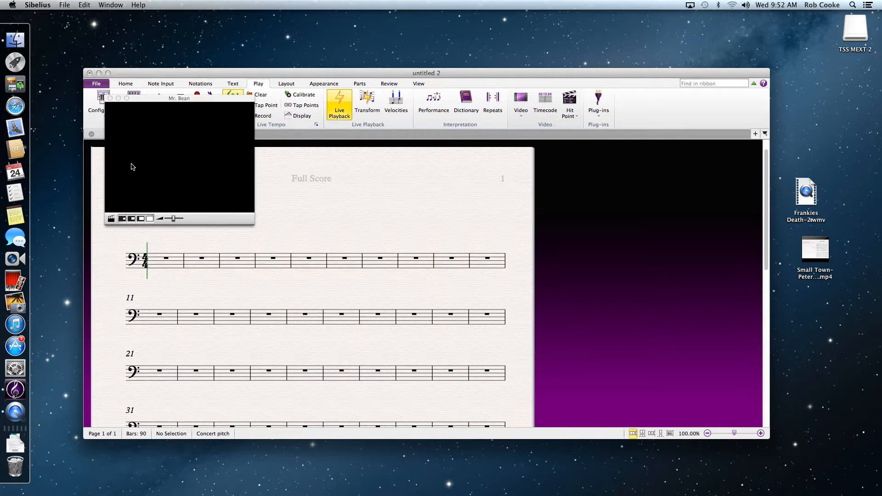
click(140, 219)
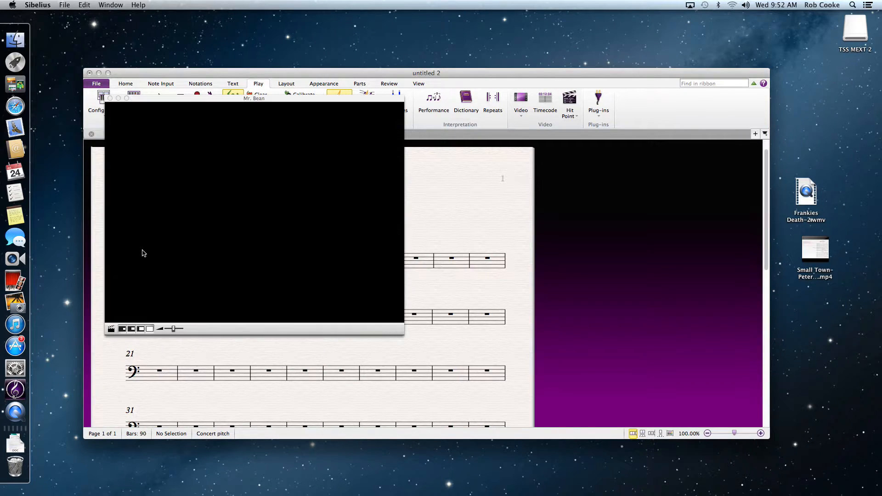
click(123, 329)
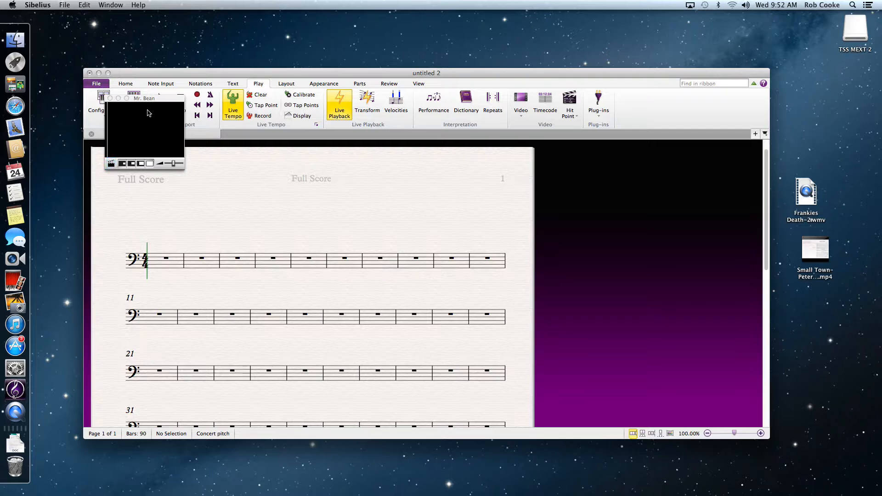
- Enlarge the video window by one size and place it in the screen's top-left corner
drag(167, 101, 125, 50)
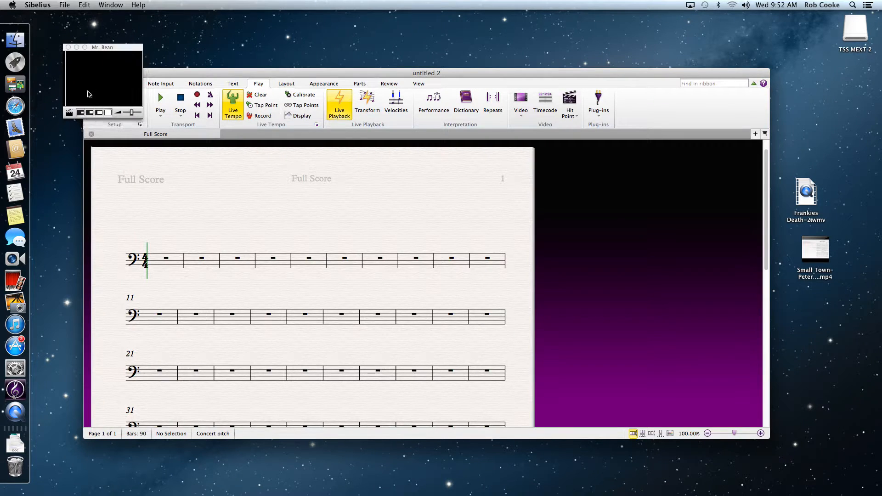
drag(131, 49, 163, 124)
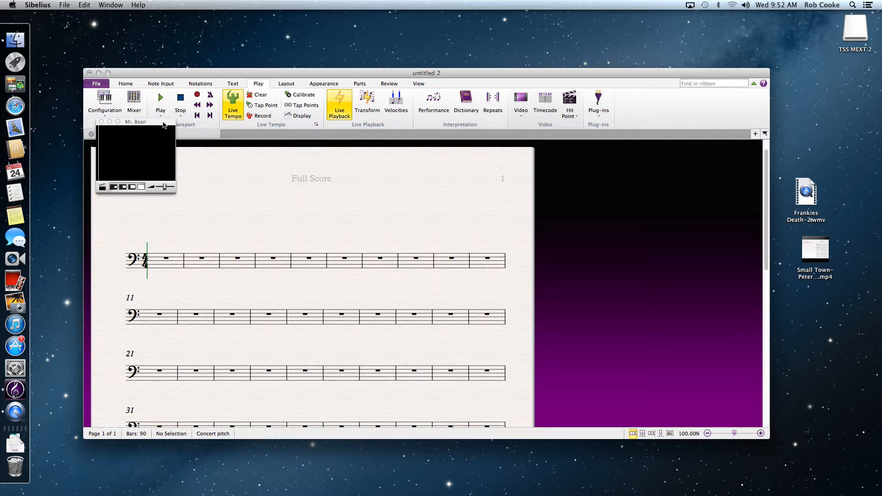
click(123, 189)
drag(179, 125, 134, 59)
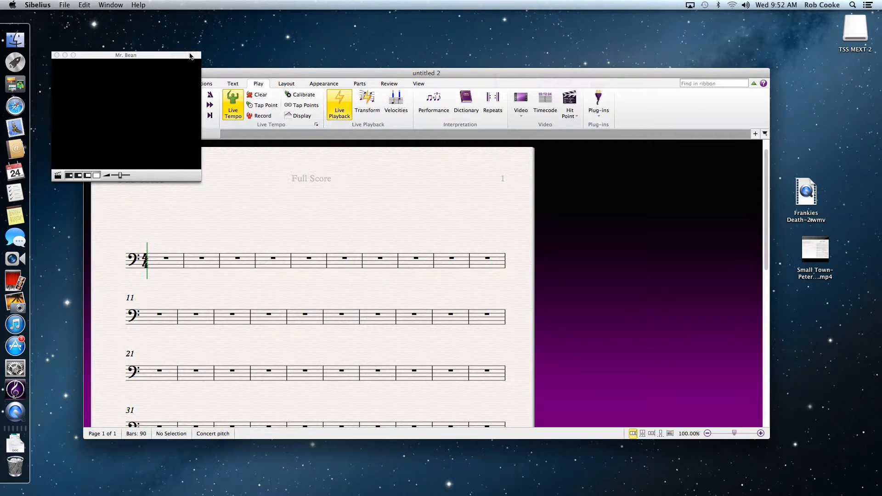
drag(190, 56, 171, 59)
- Move the score window to the right so it sits beside the video window
drag(357, 70, 453, 72)
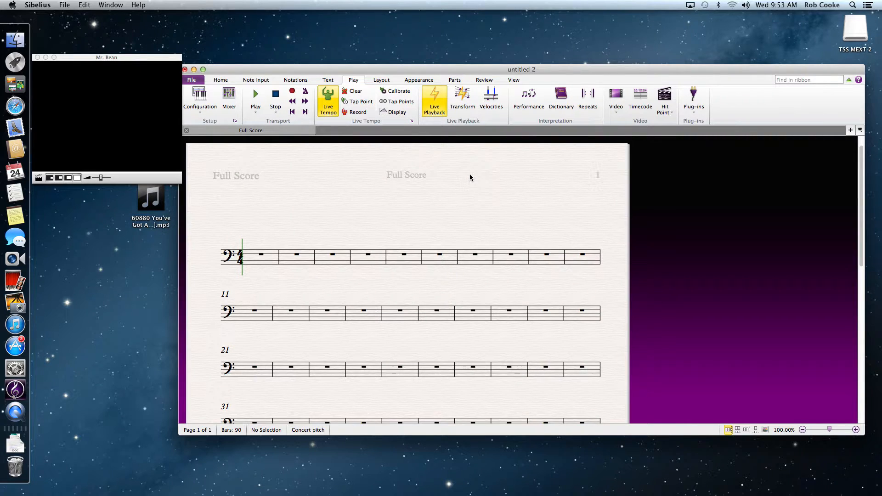
click(221, 81)
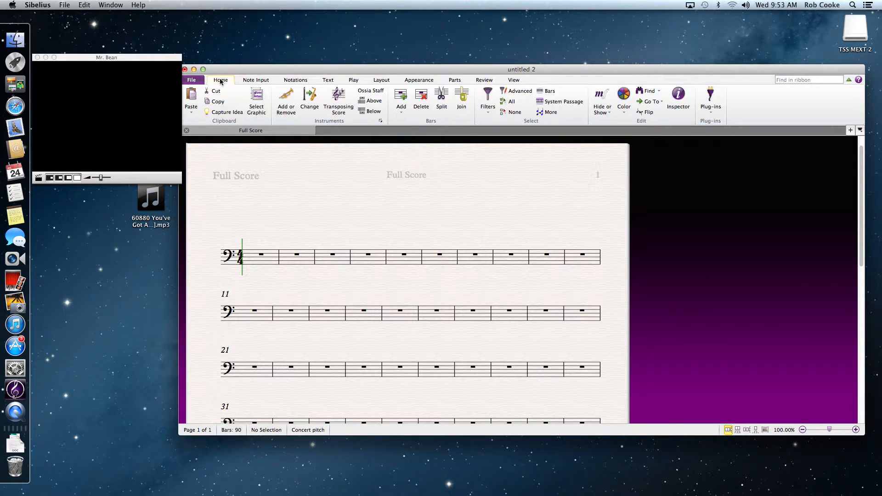
click(193, 81)
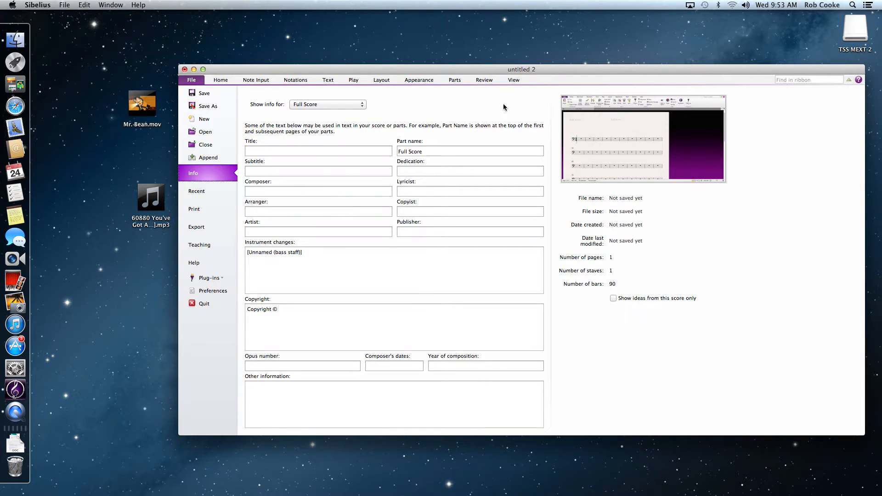
click(222, 81)
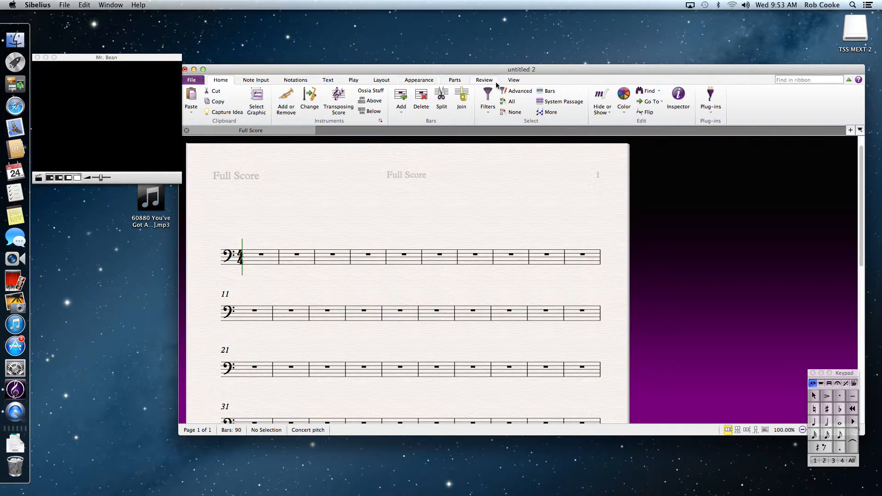
- Show the Transport panel and place it and the Keypad along the top of the screen
click(514, 81)
click(740, 109)
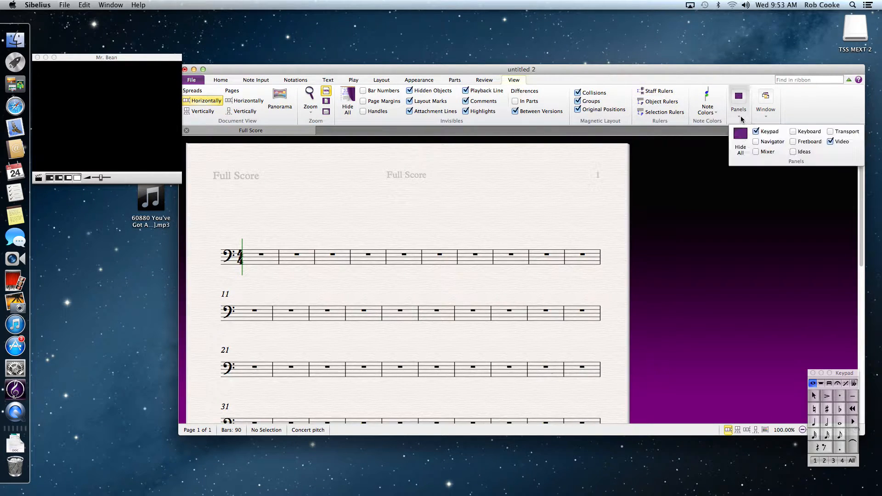
click(831, 131)
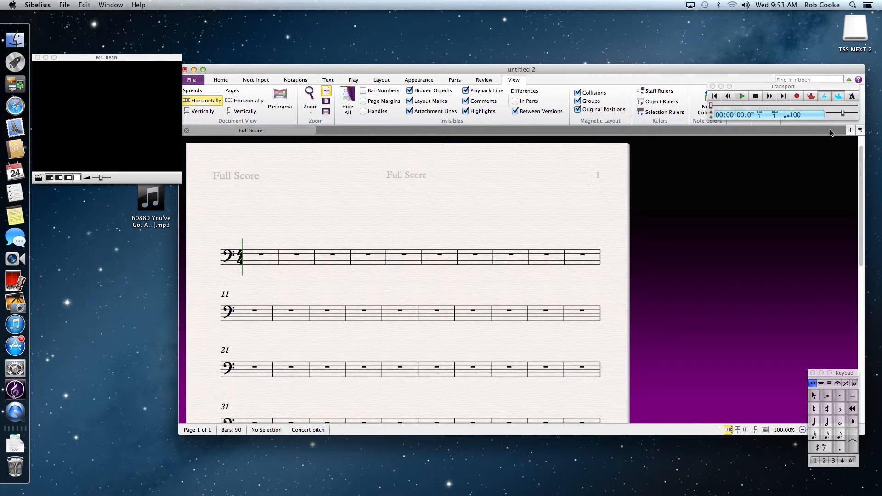
drag(803, 86, 546, 55)
drag(842, 373, 823, 55)
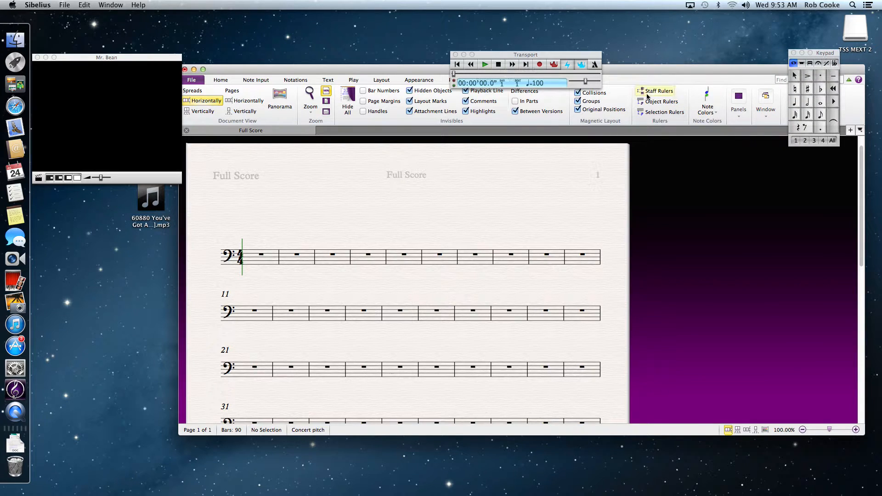
- Play the score together with the video, then stop playback
click(485, 65)
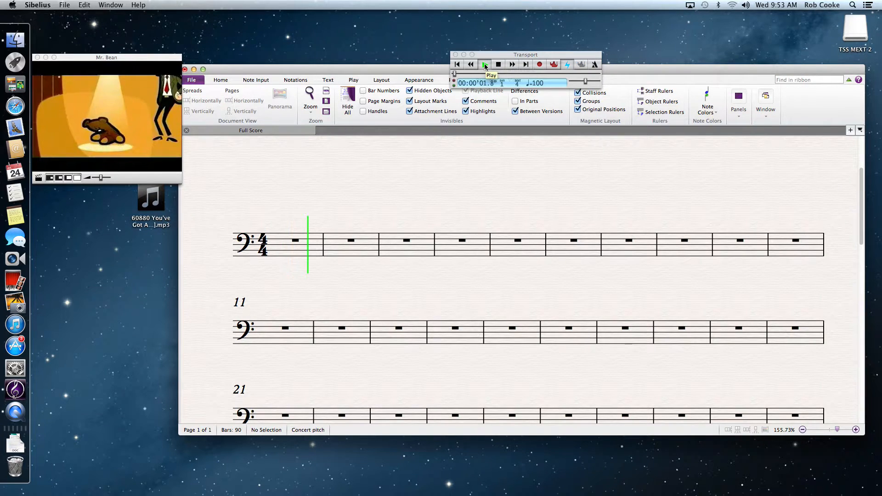
drag(143, 58, 214, 88)
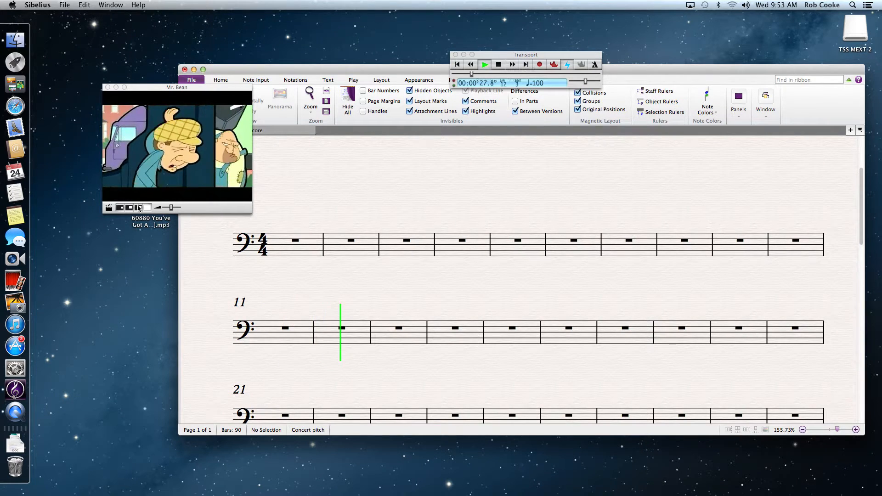
click(499, 65)
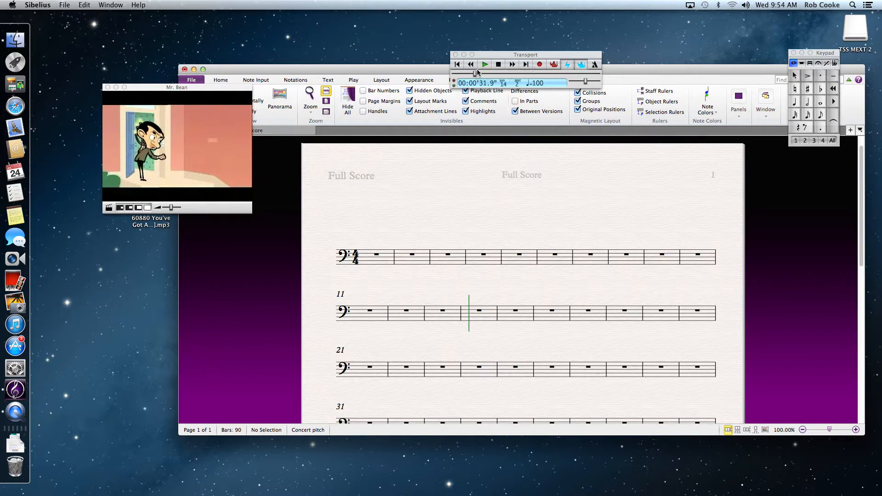
- Move the playback position to about 15.5 seconds and reposition the Transport and video windows
drag(507, 57, 429, 51)
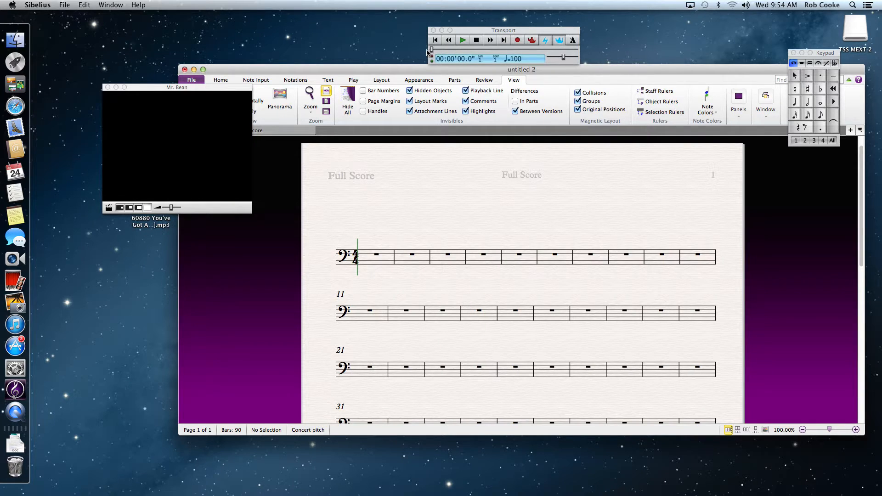
drag(432, 52, 443, 50)
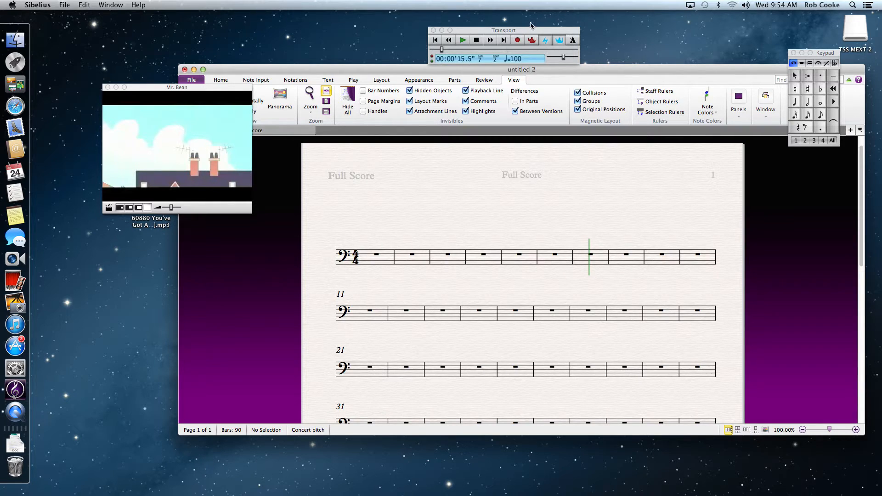
drag(534, 31, 543, 25)
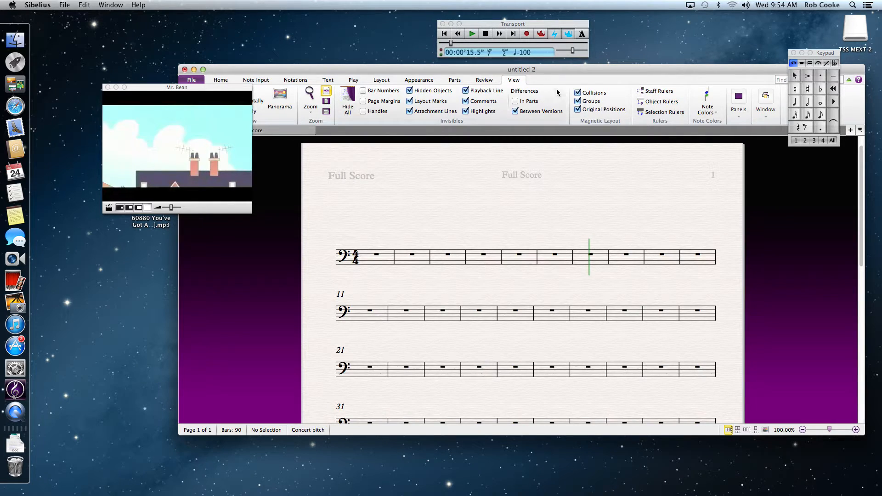
drag(229, 88, 248, 165)
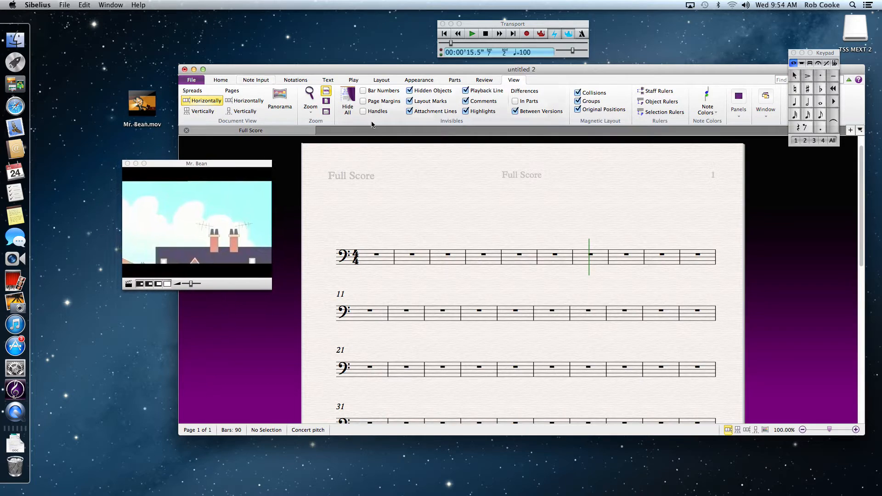
- Set the video to start from 15.5 into the video and show timecode in frames
click(353, 81)
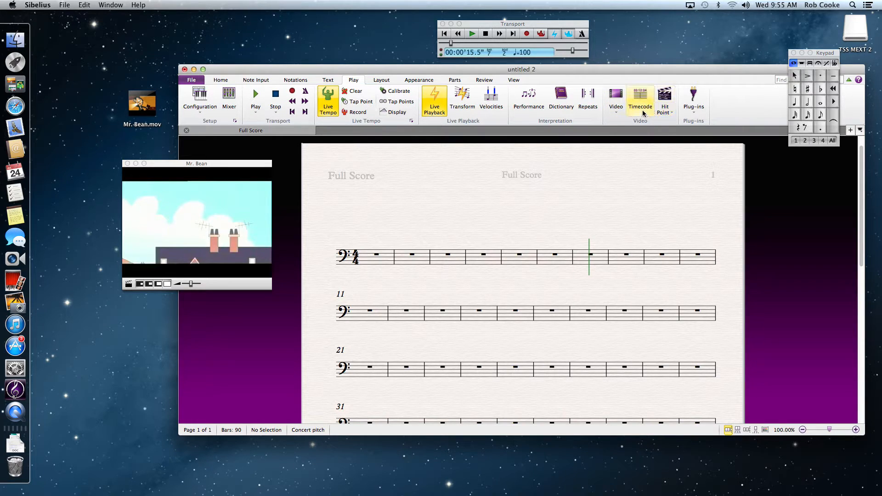
click(641, 96)
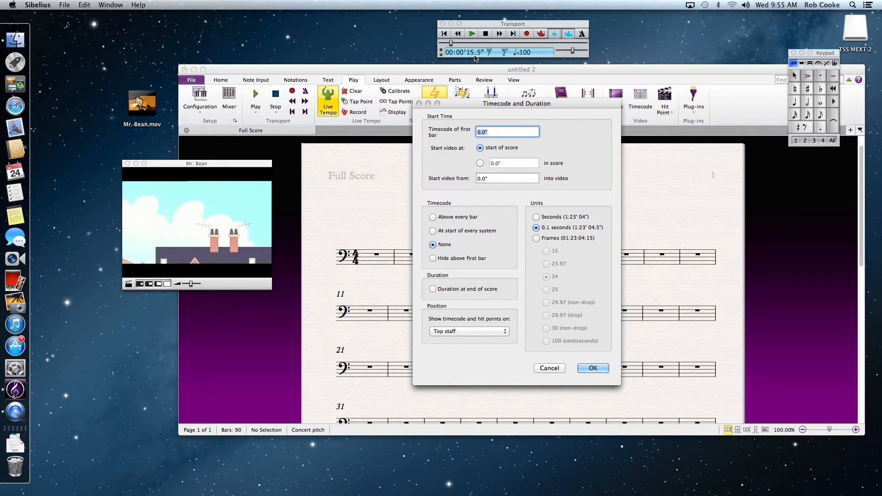
click(480, 178)
drag(490, 178, 477, 179)
text(15.5)
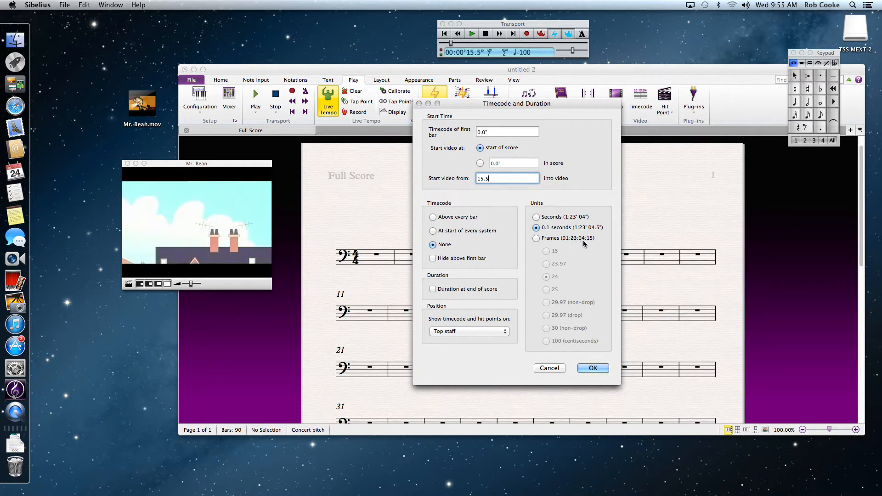
click(536, 239)
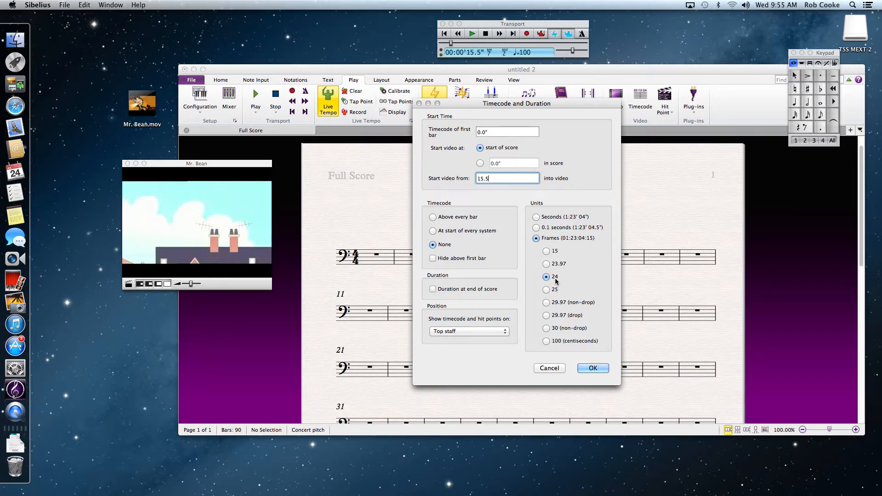
click(592, 369)
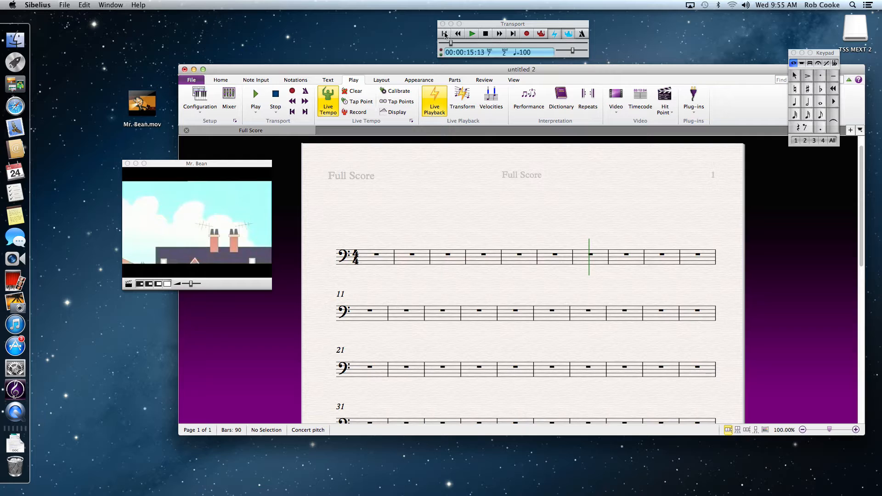
- Play the score from the start, then step the playback back nine frames and forward two frames
drag(450, 44, 441, 44)
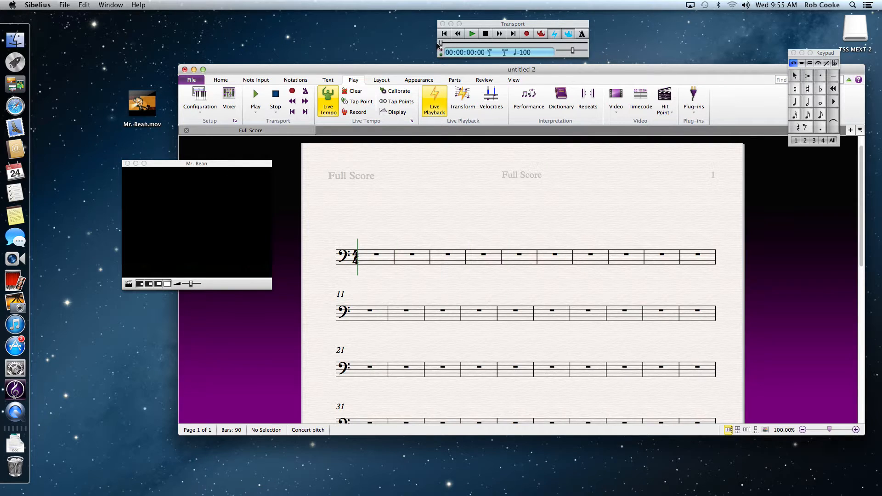
click(473, 34)
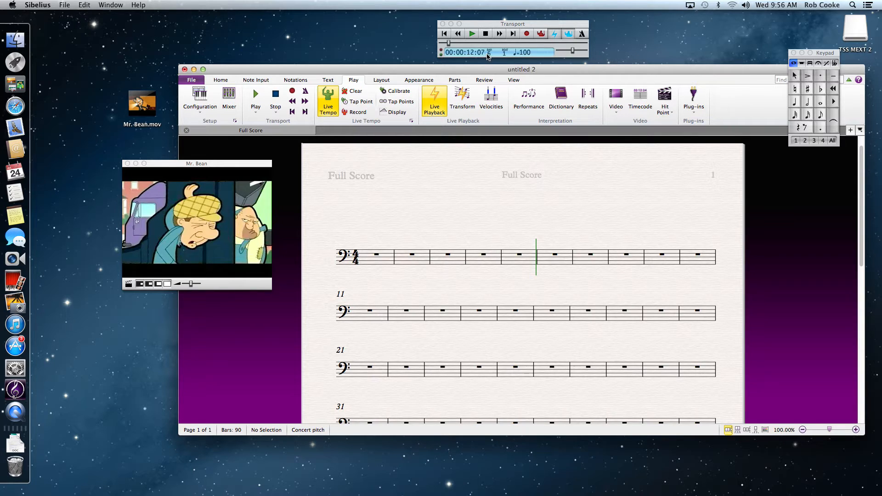
key(shift+bracketleft)
key(shift+bracketleft)
key(shift+bracketleft)
key(shift+bracketleft)
key(shift+bracketleft)
key(shift+bracketleft)
key(shift+bracketleft)
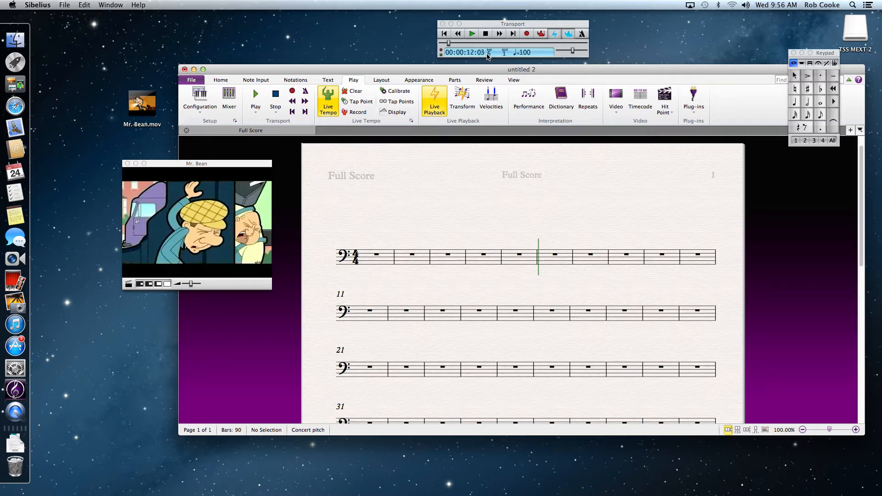
key(shift+bracketleft)
key(shift+bracketleft)
key(shift+bracketleft)
key(shift+bracketleft)
key(shift+bracketleft)
key(shift+bracketleft)
key(shift+bracketleft)
key(shift+bracketleft)
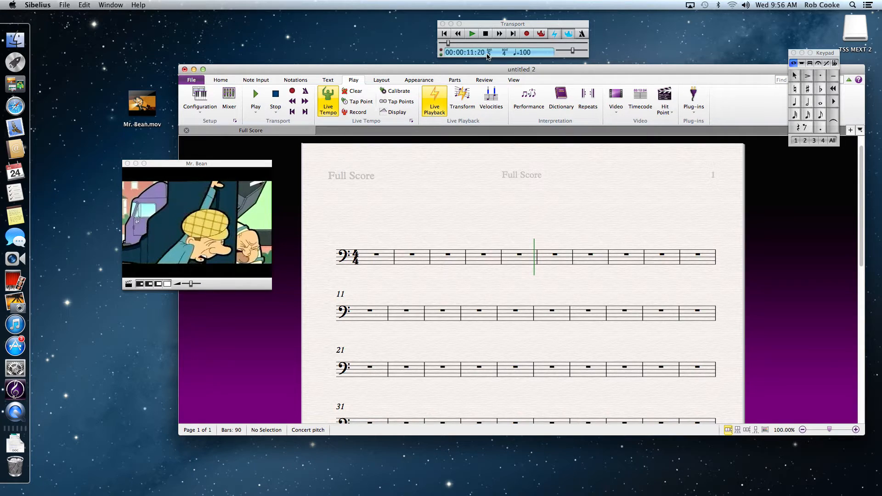
key(shift+bracketleft)
key(shift+bracketleft)
key(shift+bracketleft)
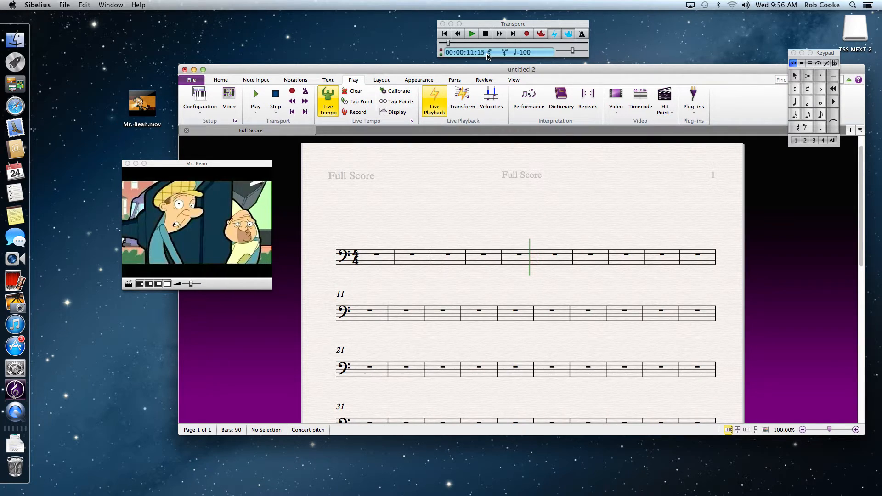
key(shift+bracketright)
key(shift+bracketright)
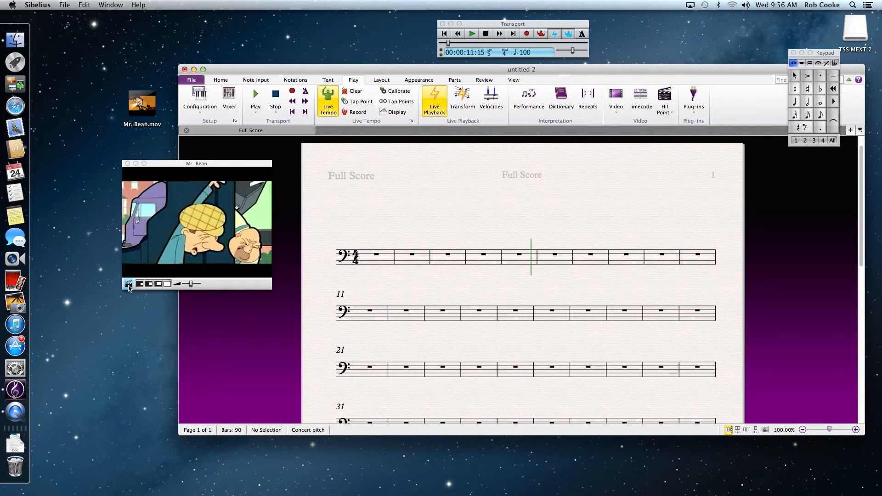
- Create a hit point at the current playback position in the video
click(129, 286)
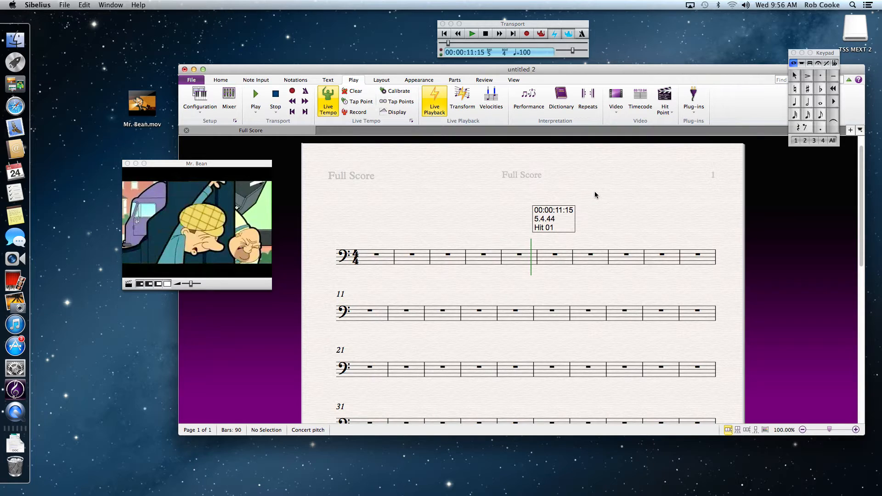
click(644, 105)
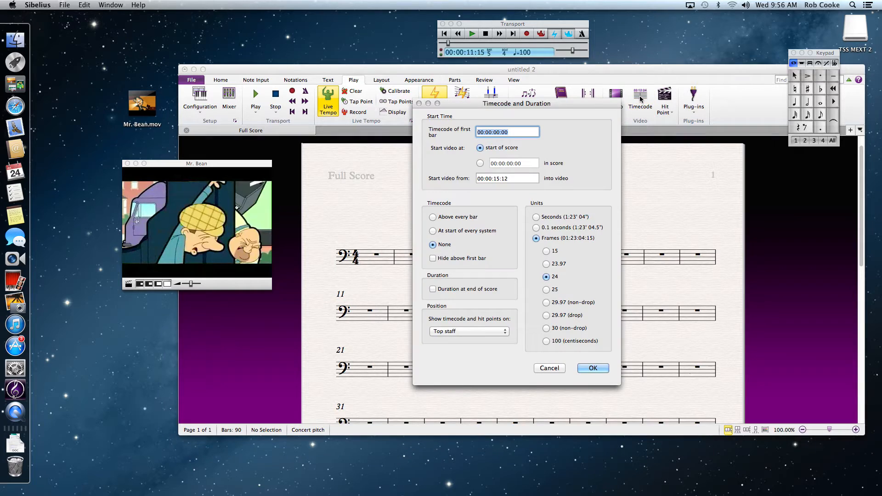
click(549, 369)
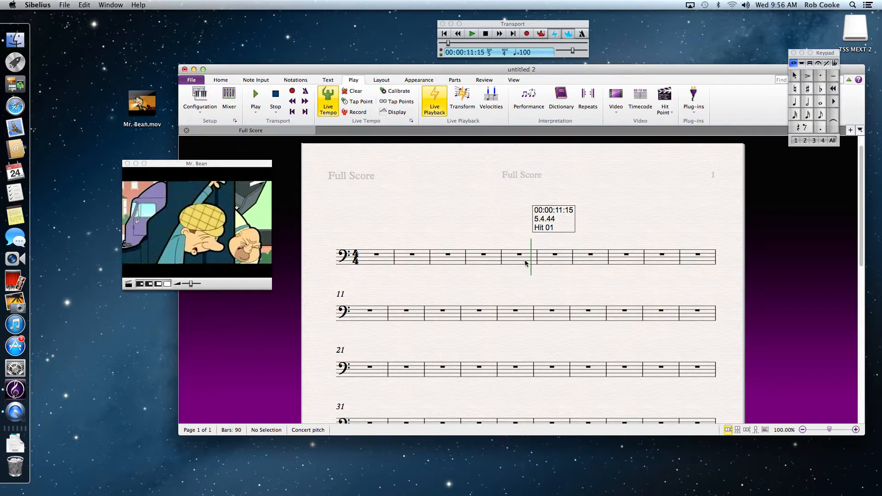
- Rename the hit point to piano crash in the Hit Points dialog
click(258, 80)
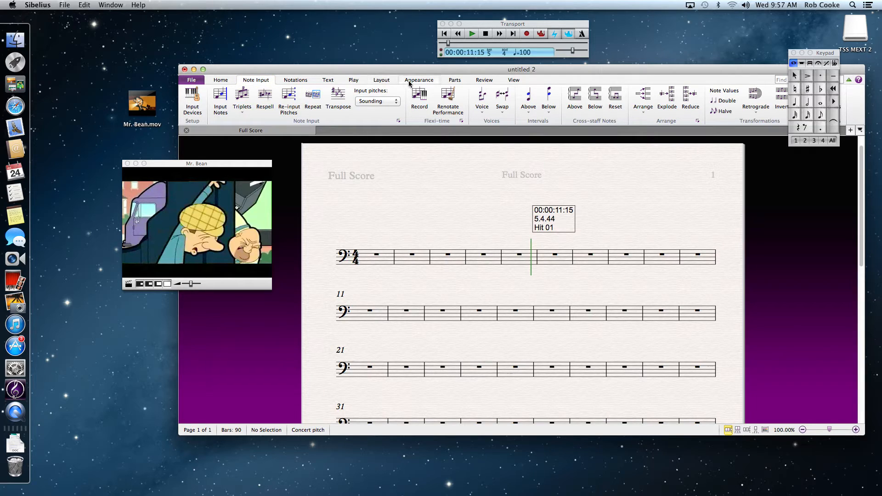
click(354, 81)
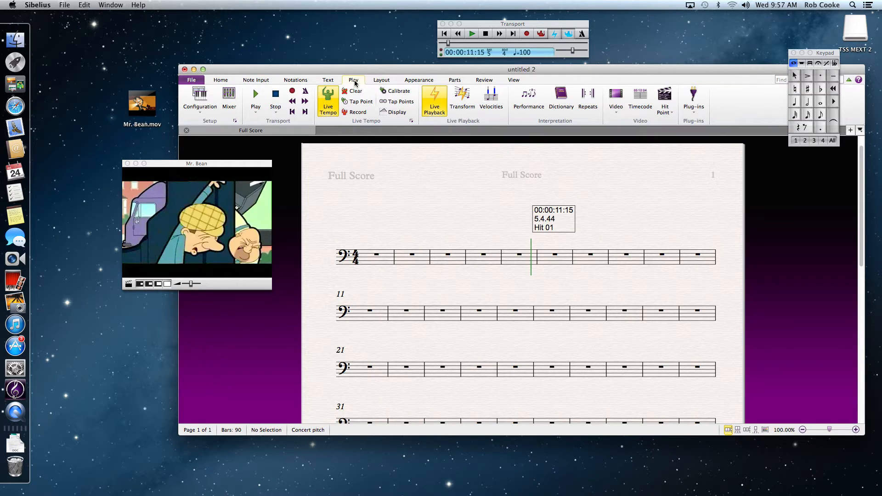
click(673, 113)
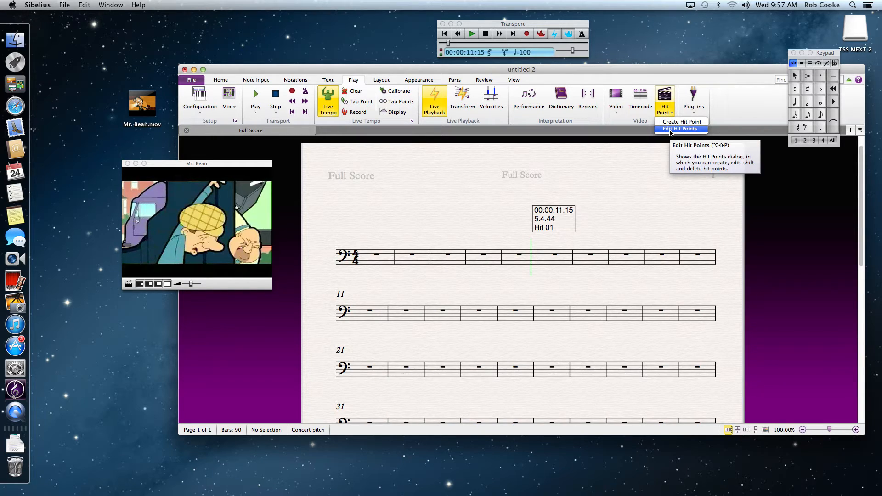
click(671, 130)
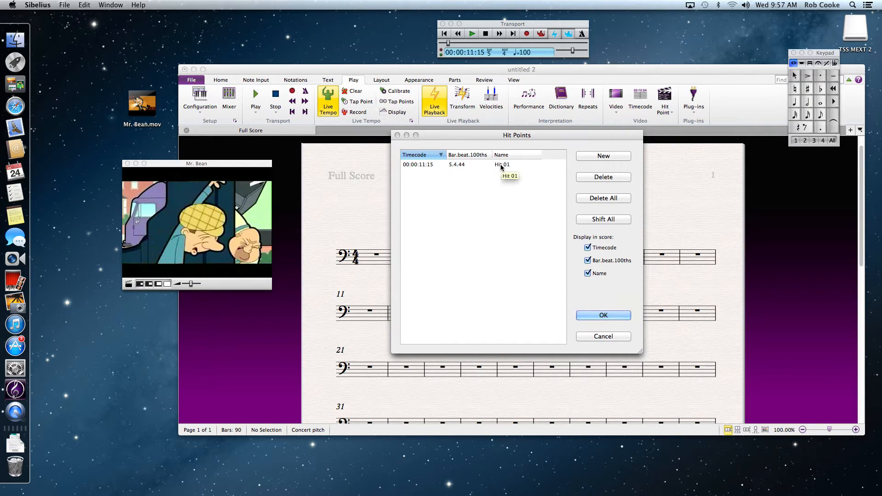
click(501, 165)
click(502, 165)
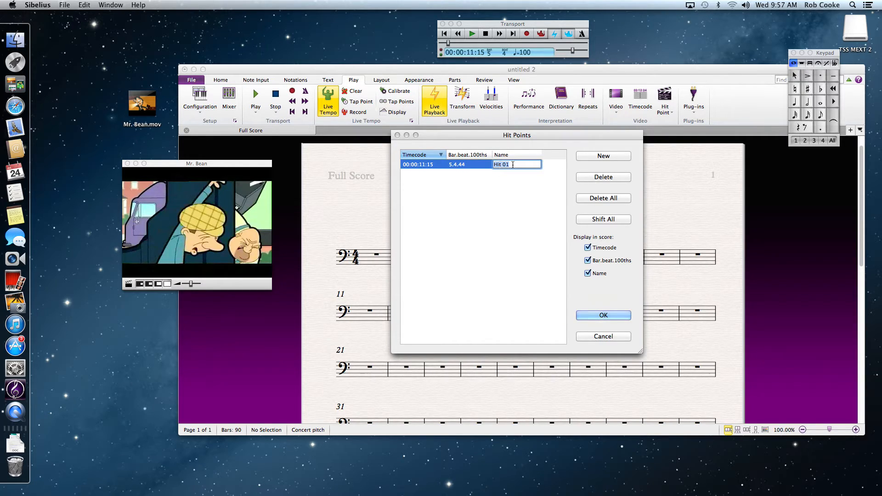
text(piano crash)
click(504, 190)
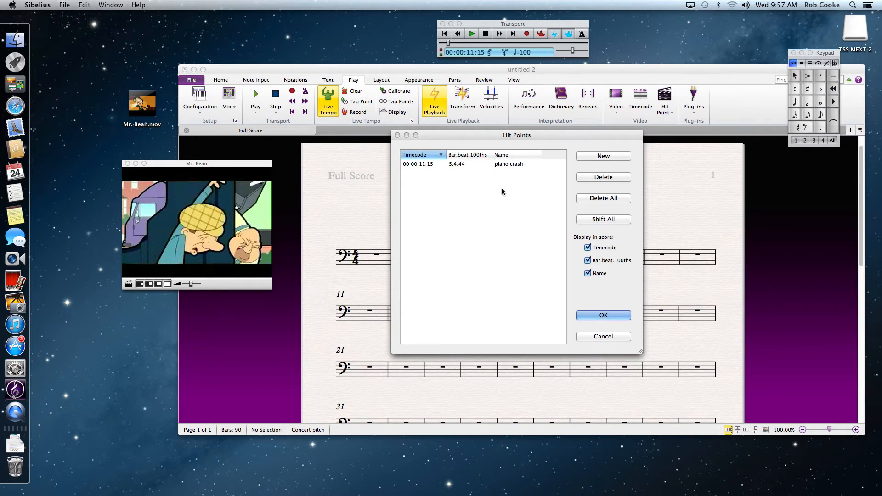
click(601, 316)
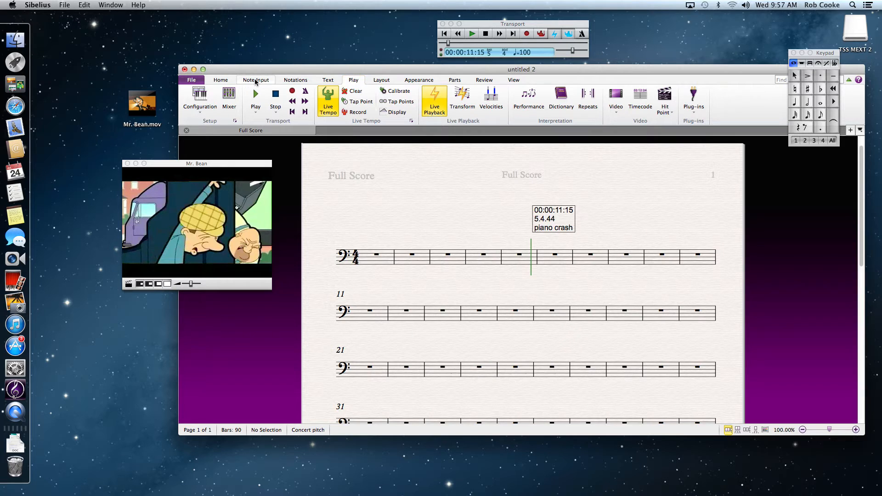
- Add a hit point staff to the score with the Add Hit Point Staff plug-in
click(256, 80)
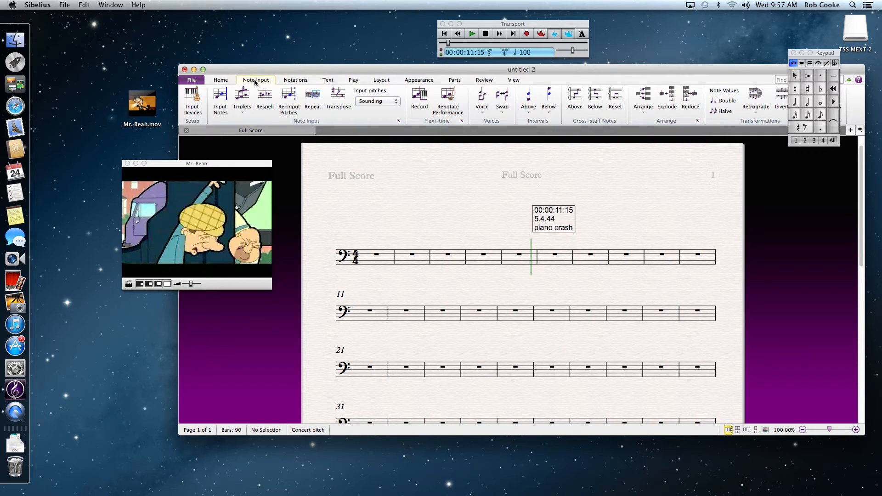
drag(556, 68, 486, 68)
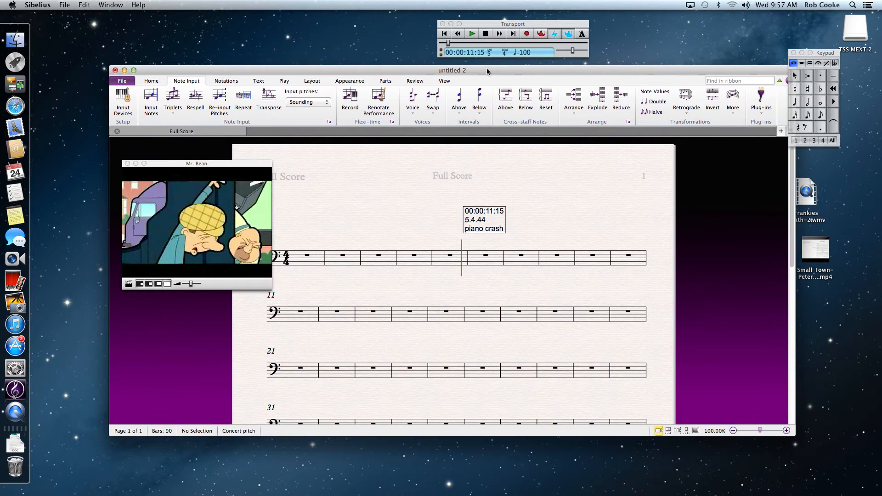
click(762, 114)
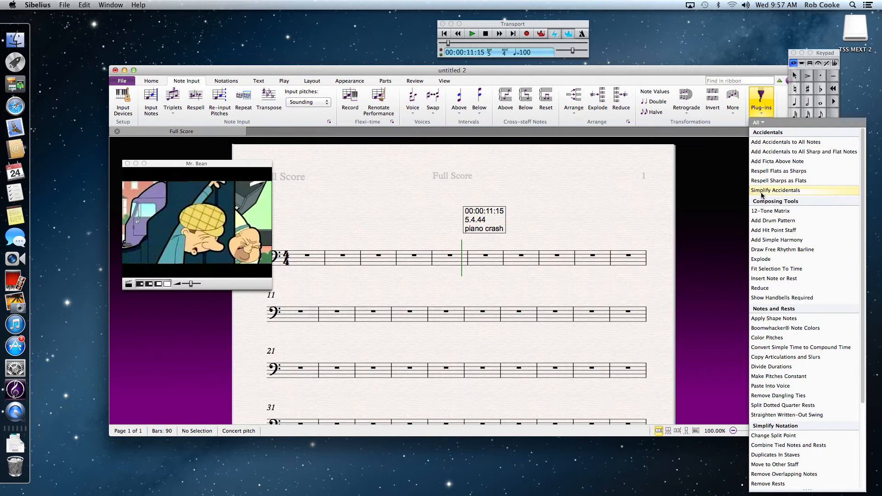
click(785, 231)
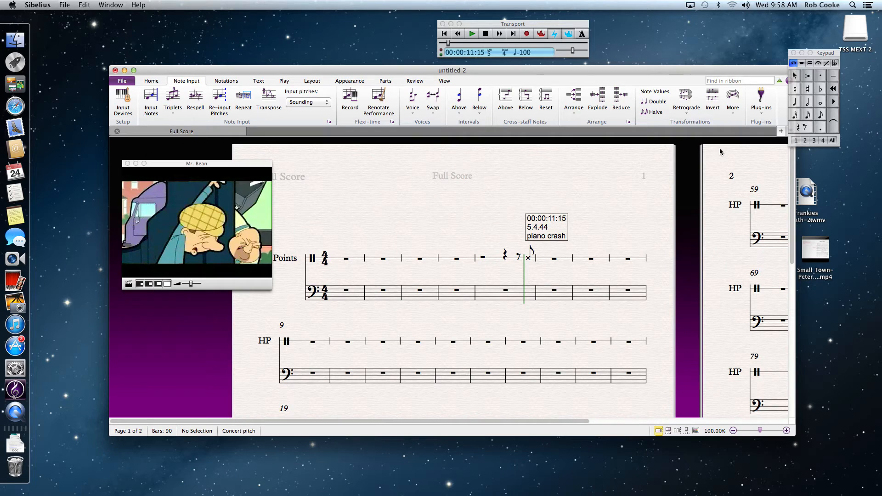
- Write a bass pattern of quarter notes and rests in bar 1 and repeat it into bars 2 and 3
click(795, 102)
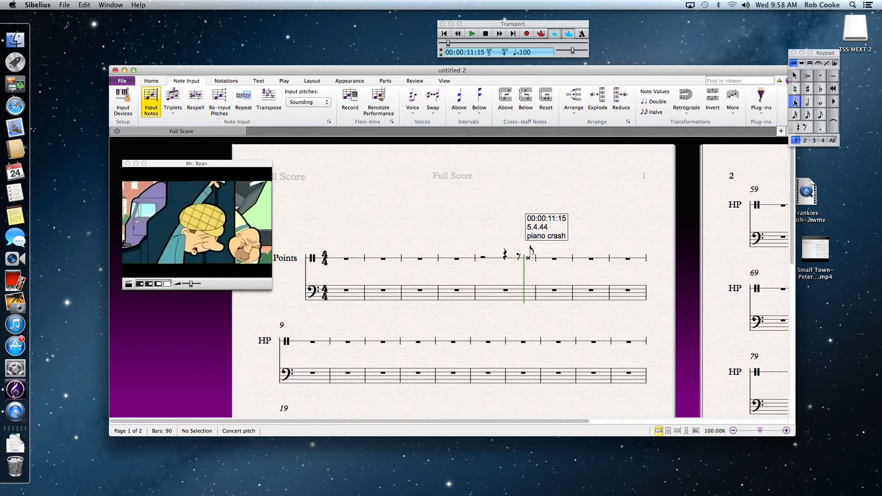
click(338, 293)
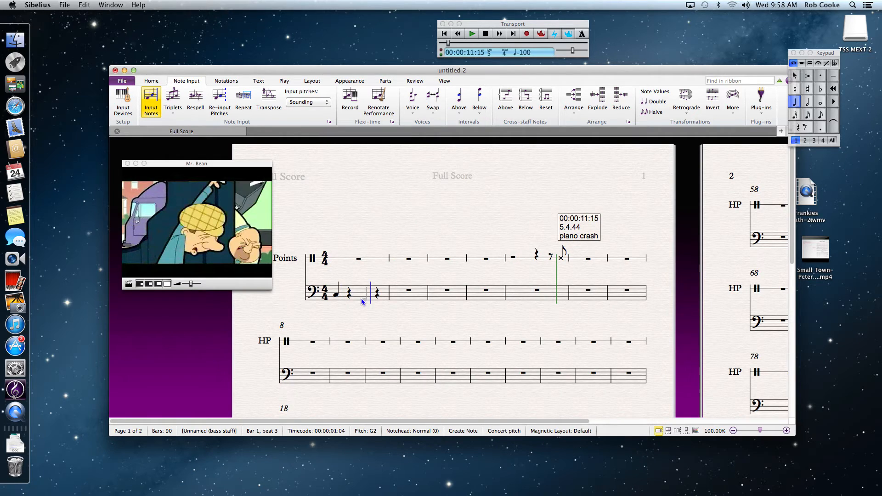
key(Escape)
key(Escape)
click(360, 295)
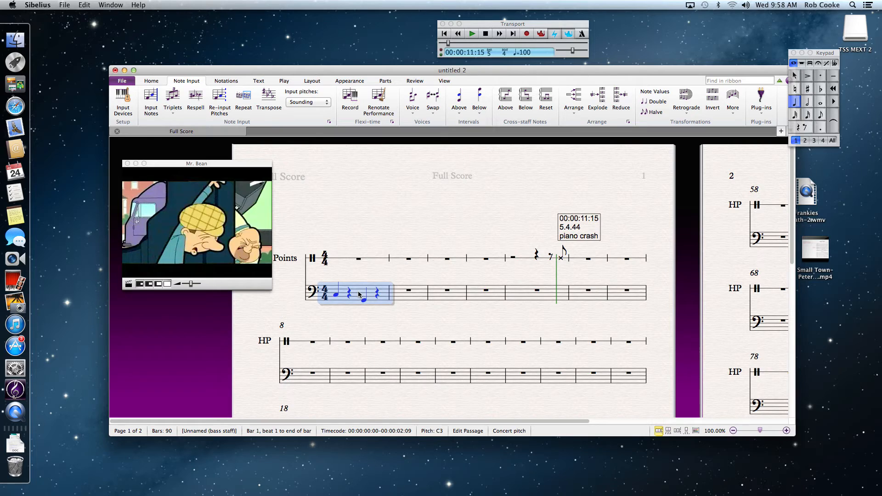
key(r)
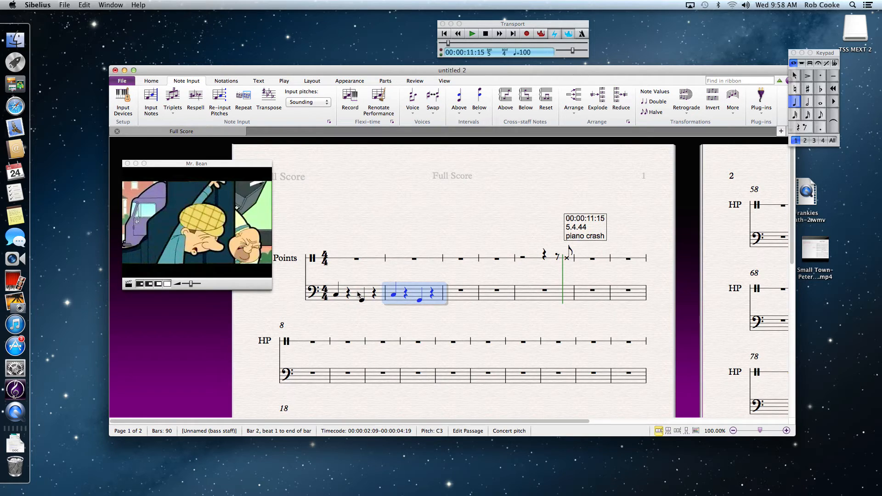
key(r)
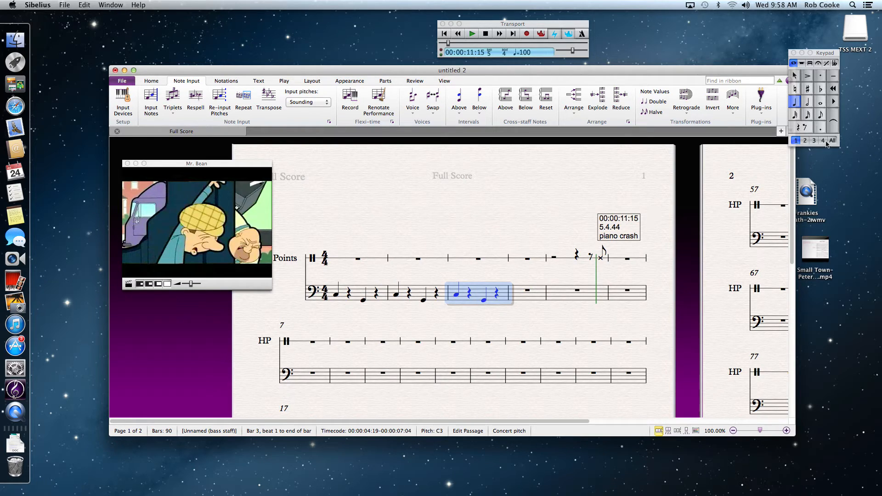
- Transpose bar 3's pattern up to D-flat and repeat it into bars 4 and 5
key(Up)
click(821, 91)
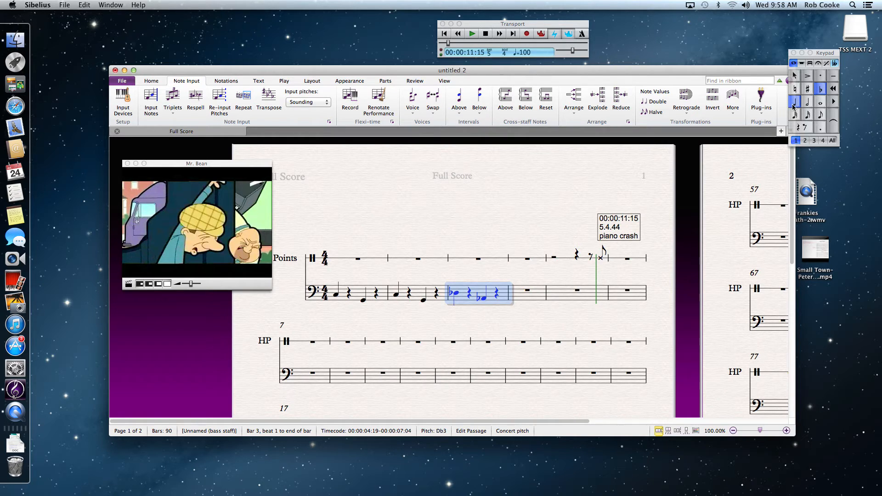
key(r)
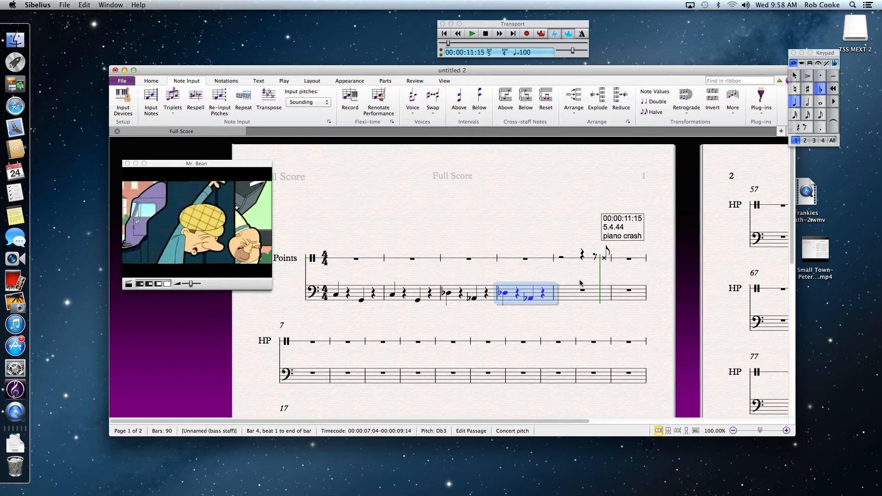
key(r)
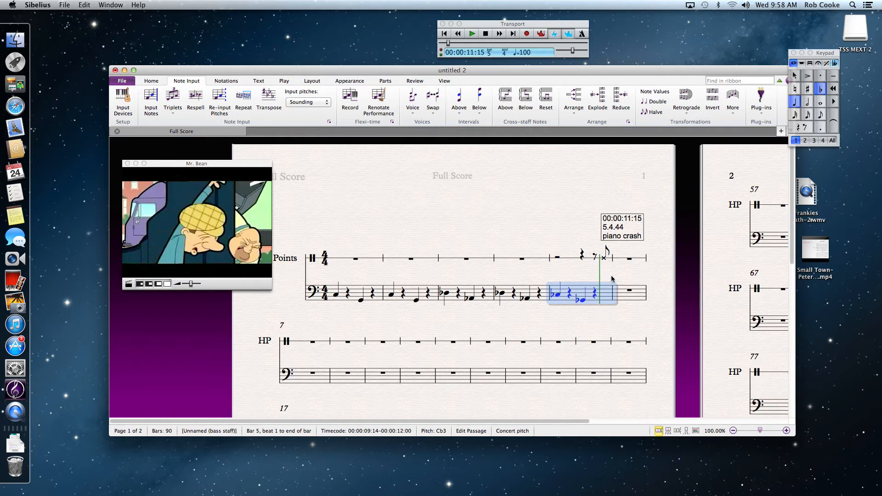
- Return bar 5's notes to naturals and shorten its last beat to an eighth rest
click(795, 89)
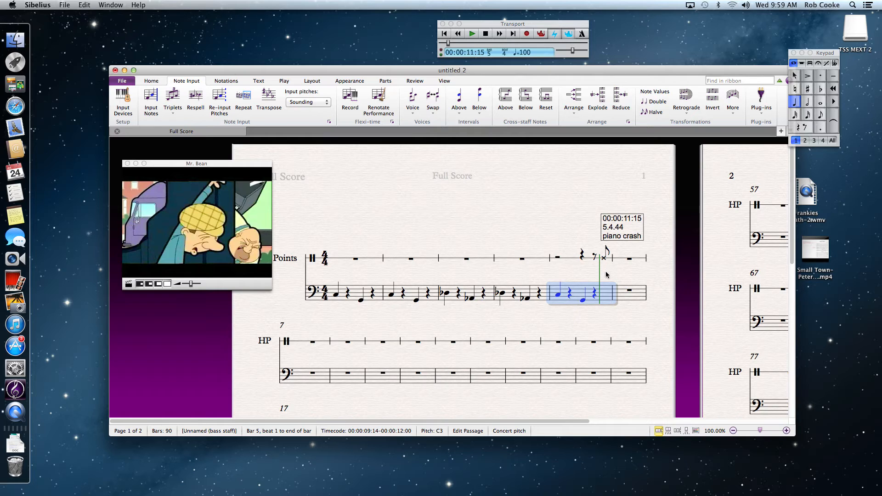
click(593, 296)
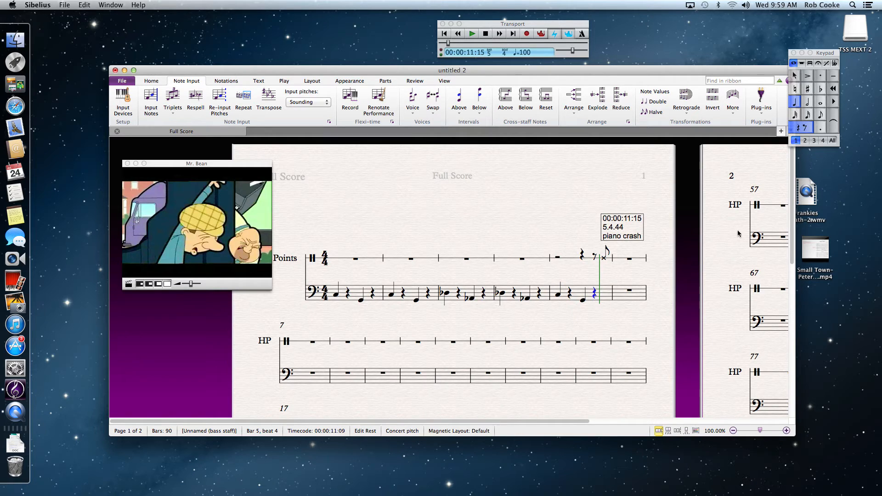
click(819, 115)
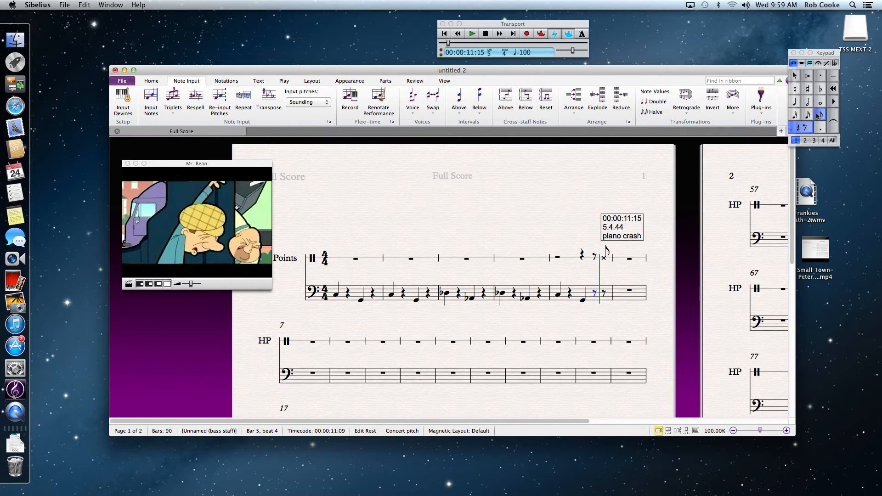
- Add an eighth-note chord at beat 4.5 of bar 5, aligned with the piano crash hit point
click(604, 294)
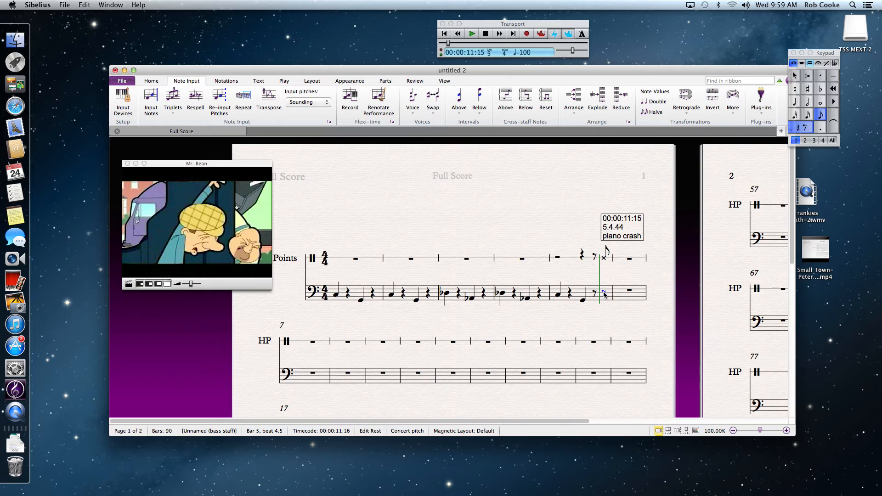
key(n)
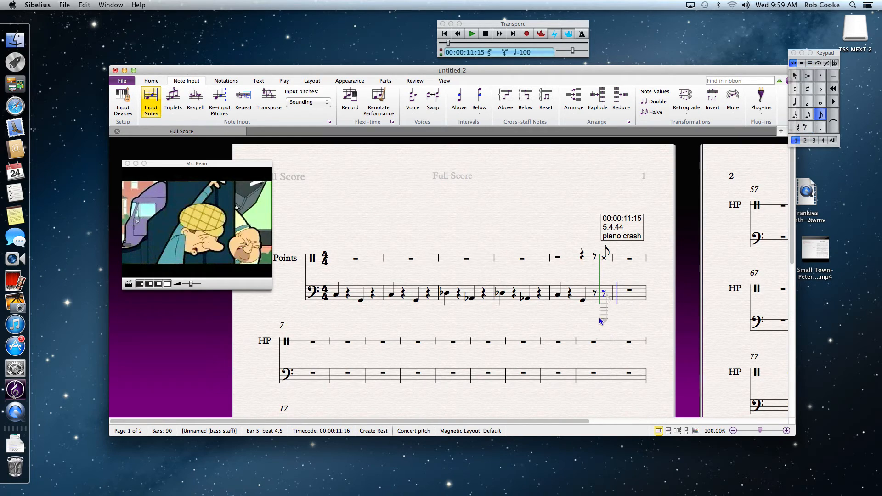
click(605, 294)
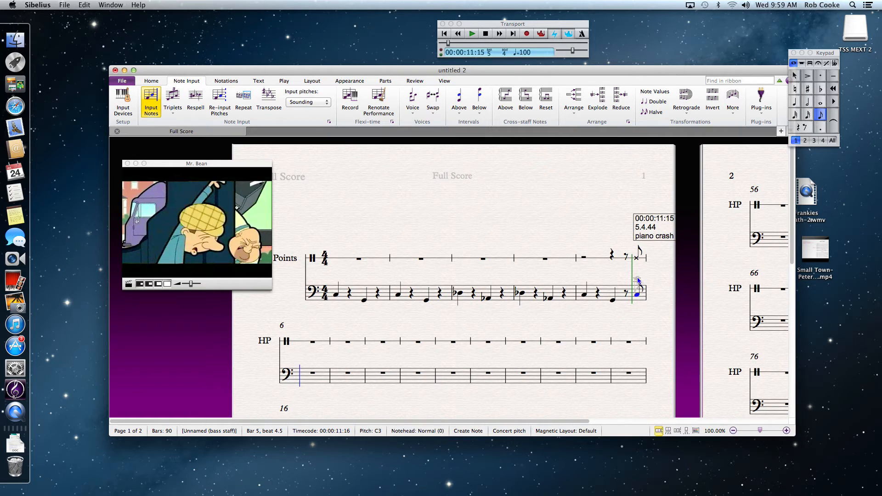
click(638, 278)
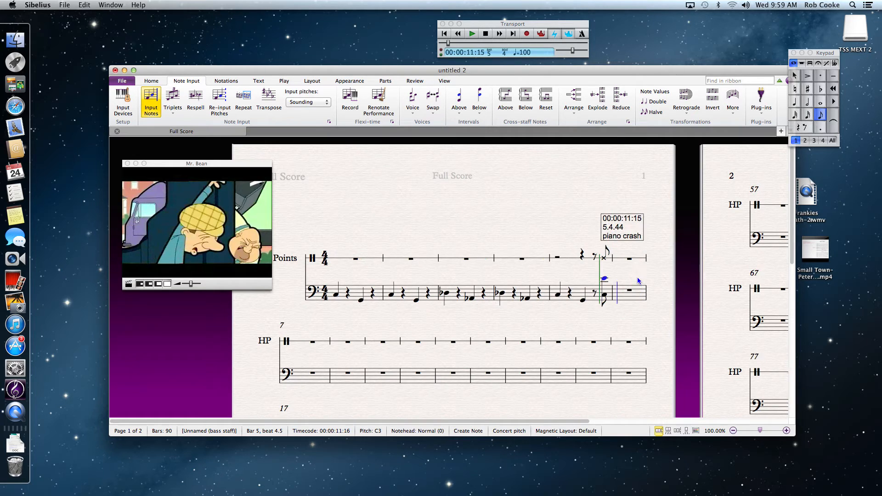
click(606, 290)
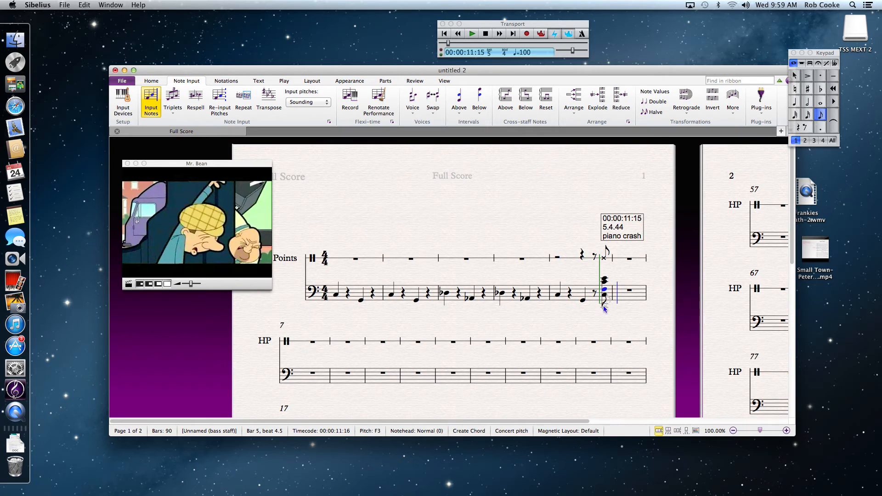
key(Escape)
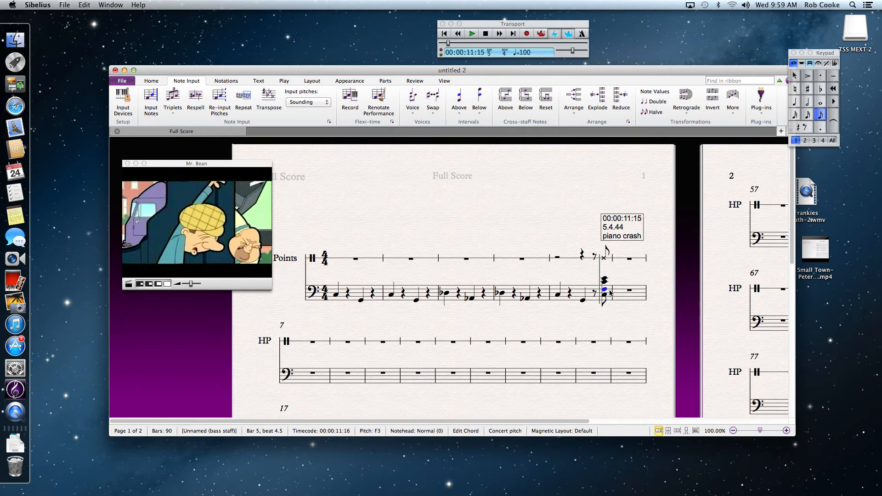
- Sharpen the chord's F and C to F♯3 and C♯4
click(808, 89)
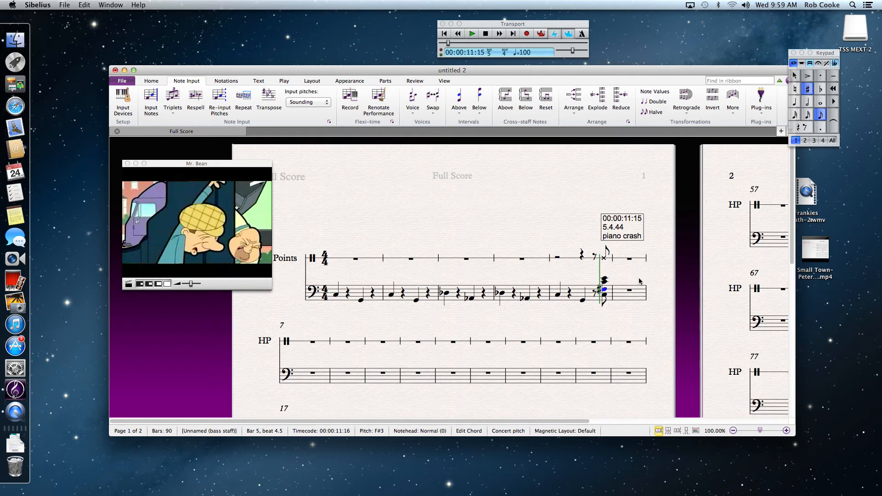
click(606, 281)
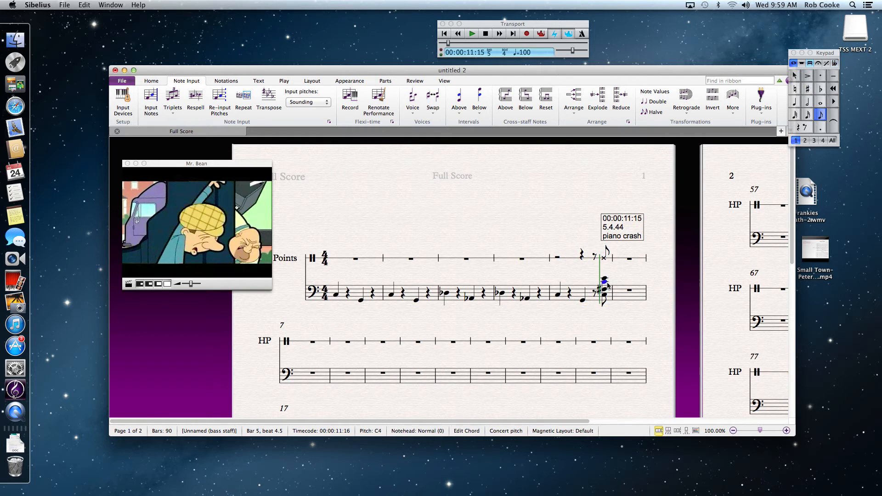
click(808, 89)
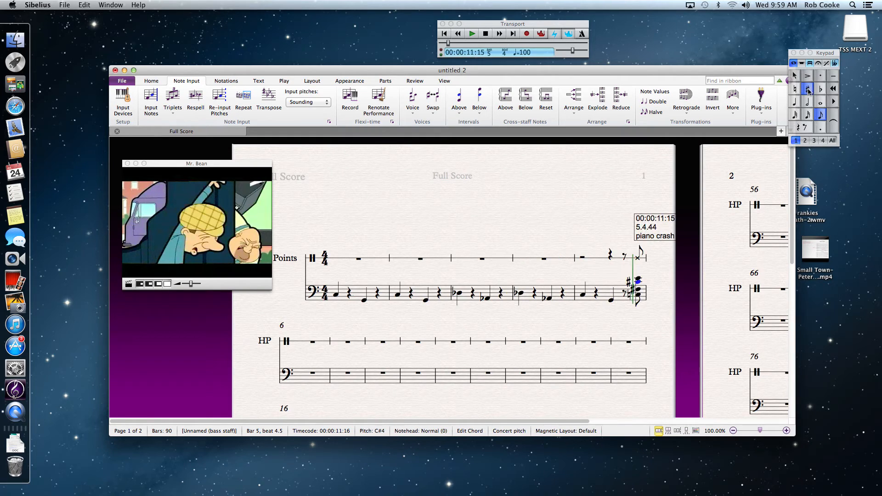
- Add an accent and a fff dynamic to the chord at the hit point
shift+click(640, 281)
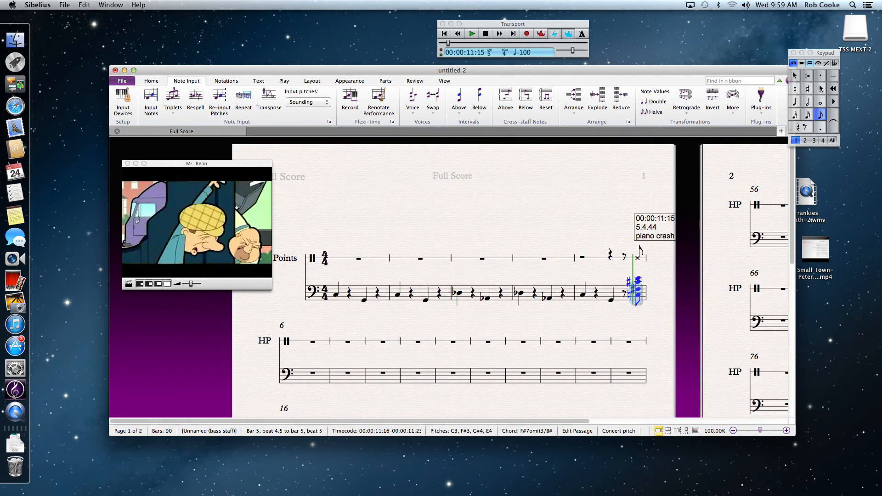
click(808, 77)
key(Escape)
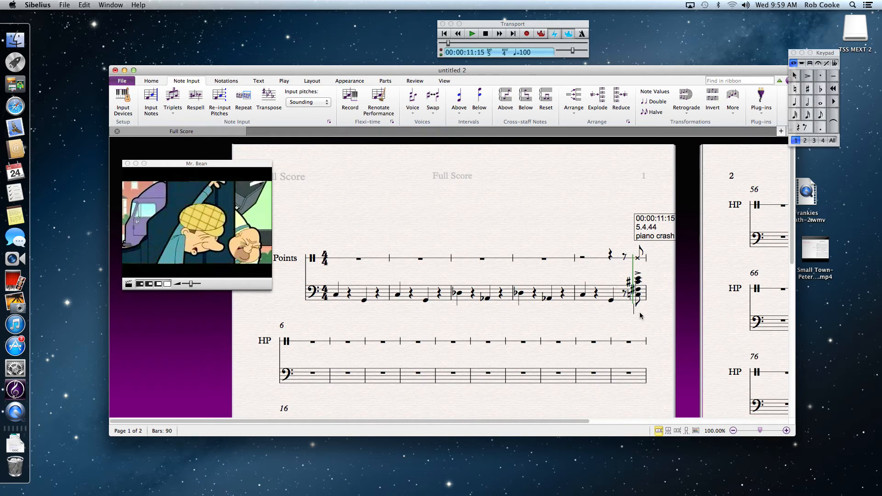
text(fff)
click(658, 327)
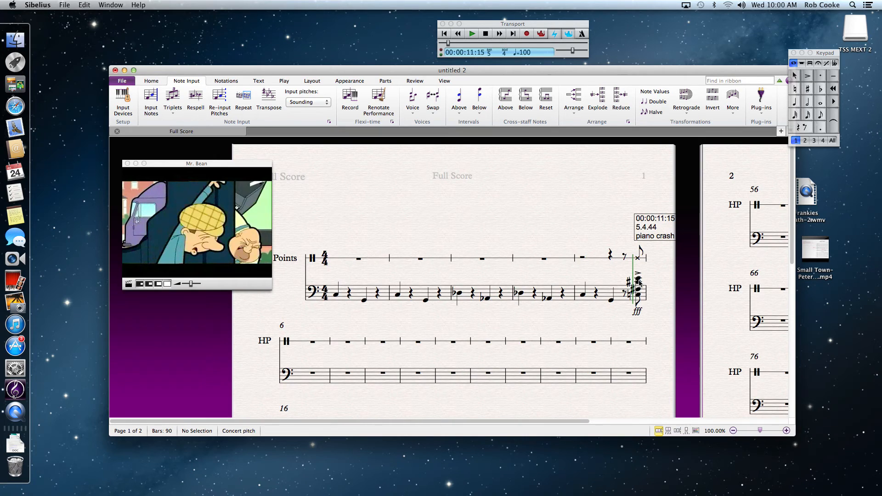
- Play the score from the beginning with the video to check the chord against the piano crash, then stop playback
click(444, 34)
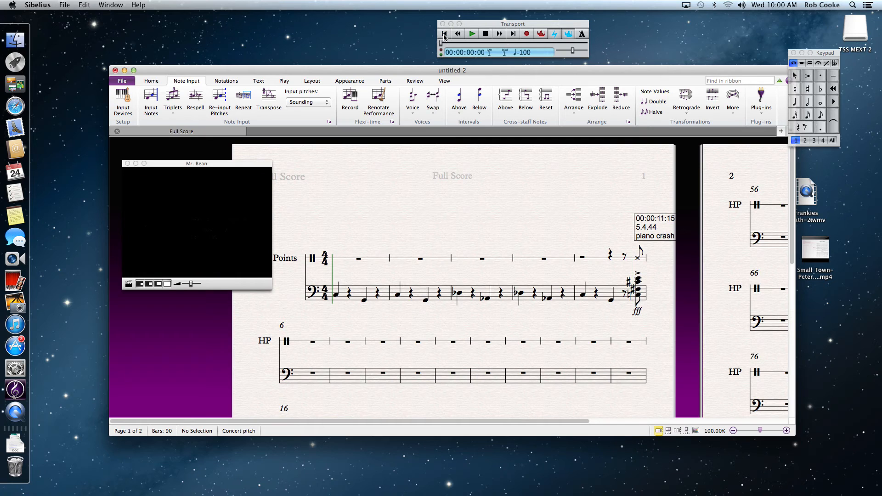
click(473, 34)
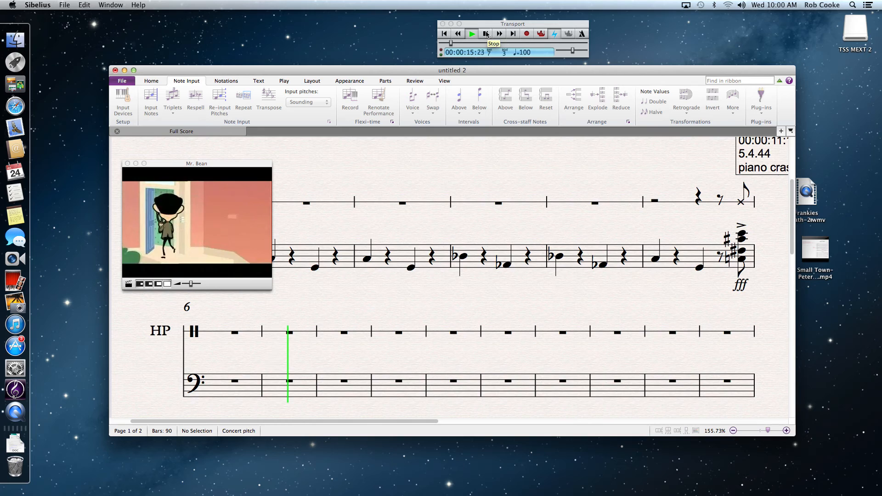
click(486, 34)
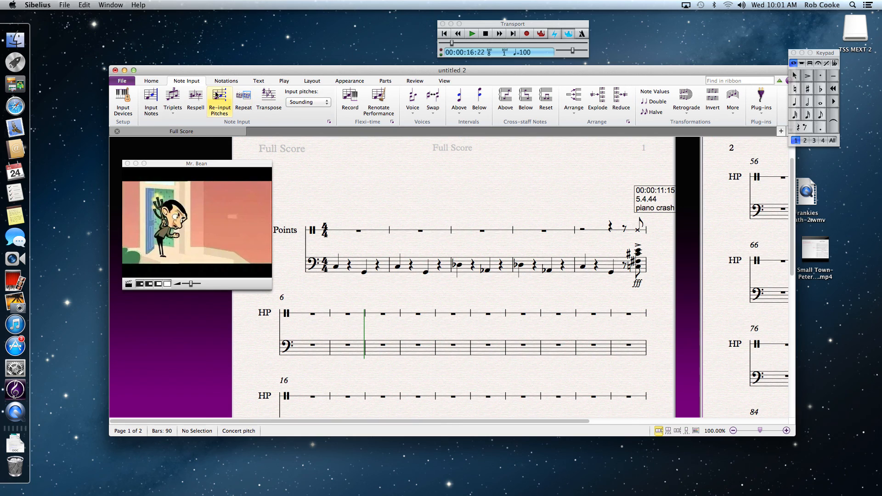
- Open the list of available plug-ins
click(284, 82)
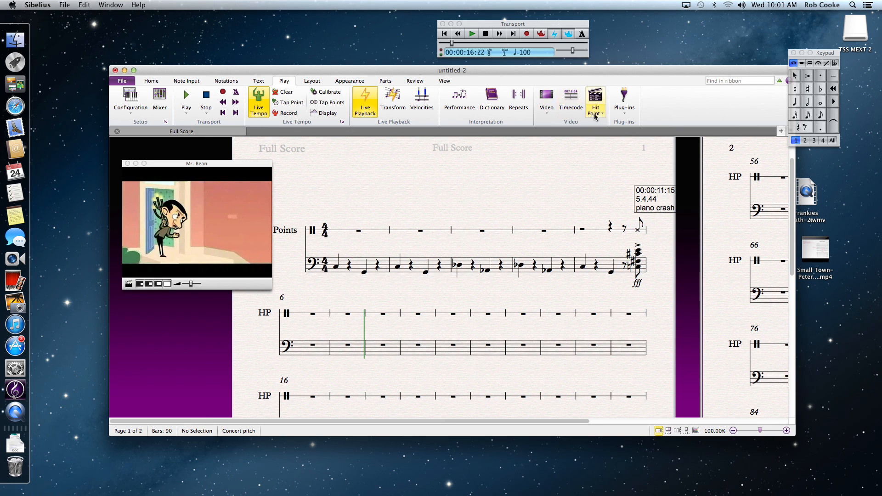
click(190, 84)
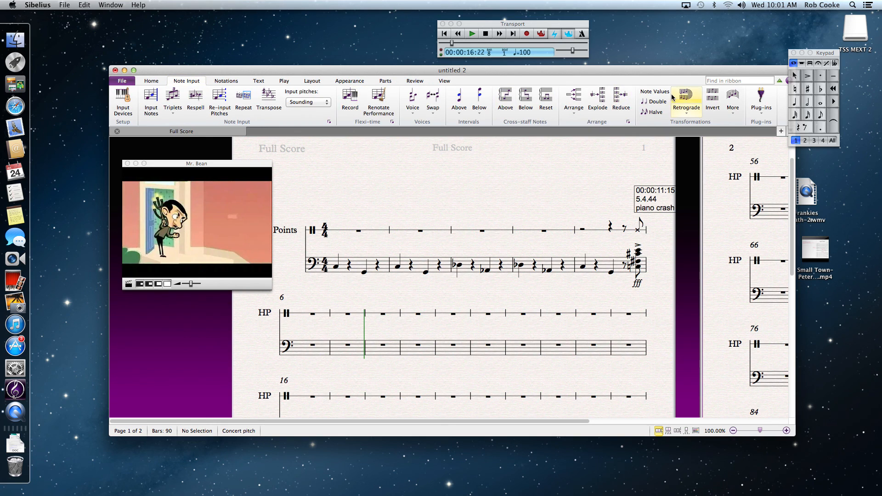
click(764, 115)
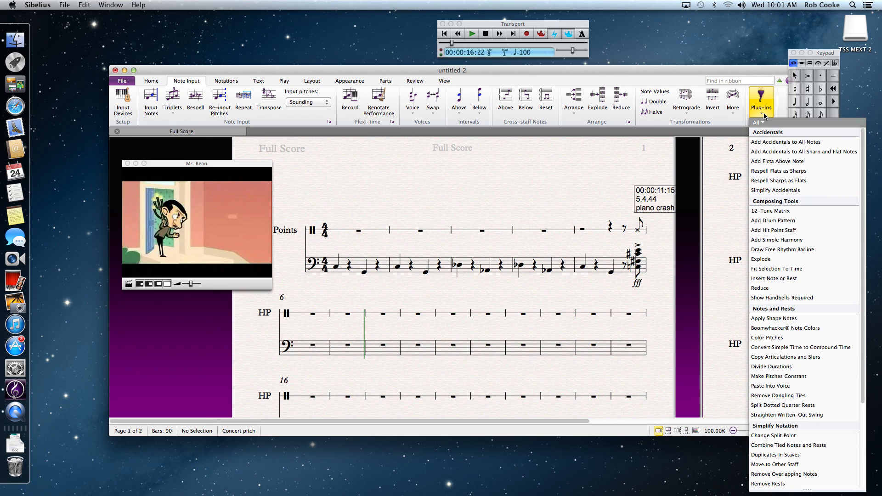